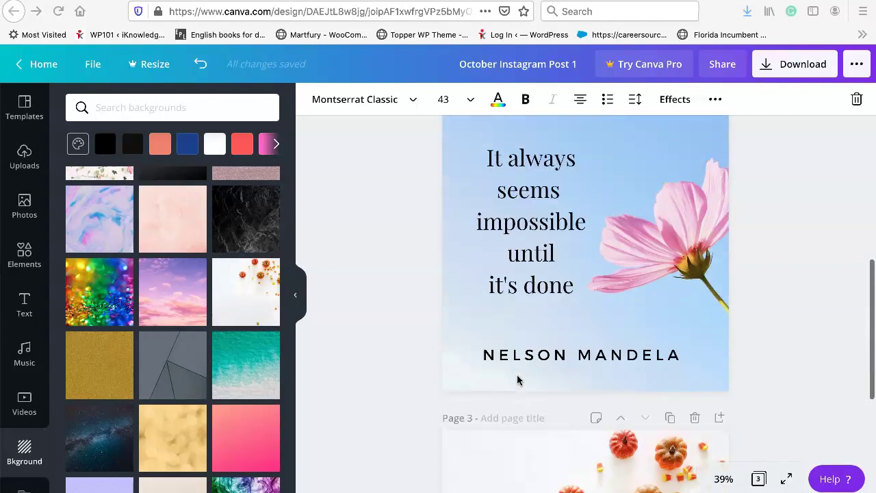
scroll(517, 380, "up", 5)
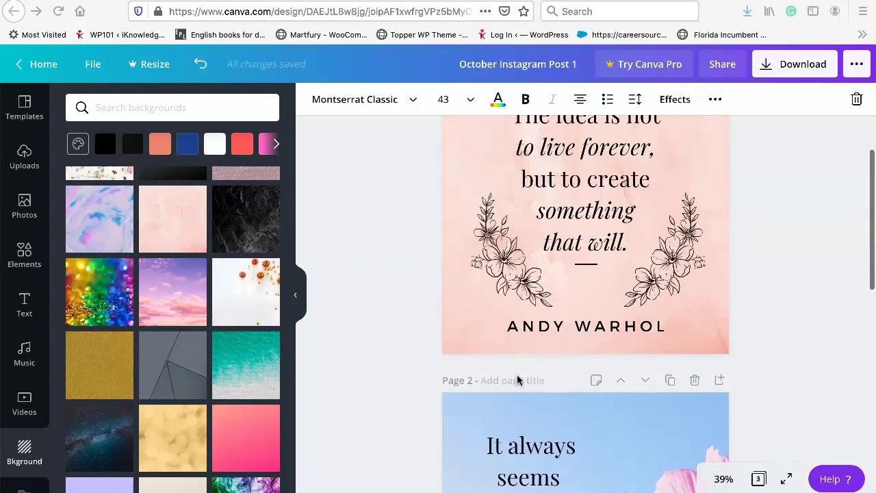
- Scroll the Canva home page and show the social media design templates
scroll(517, 380, "down", 10)
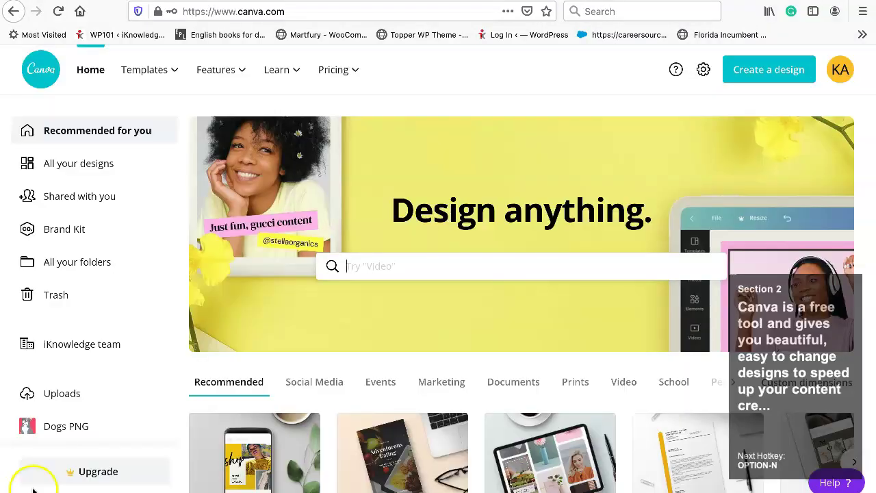
scroll(419, 306, "down", 3)
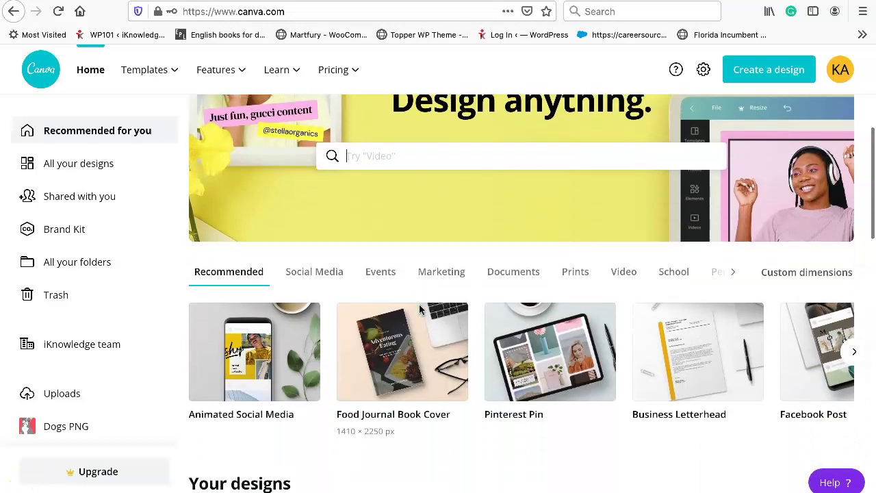
scroll(418, 309, "right", 2)
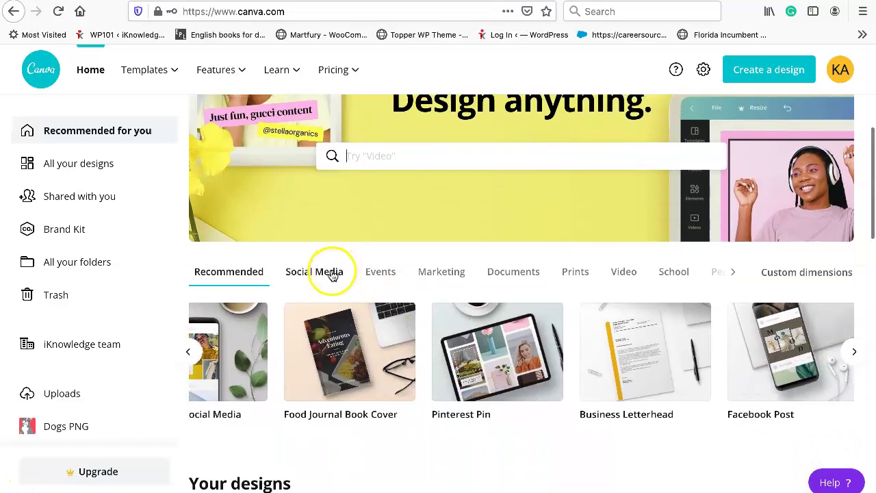
left_click(332, 273)
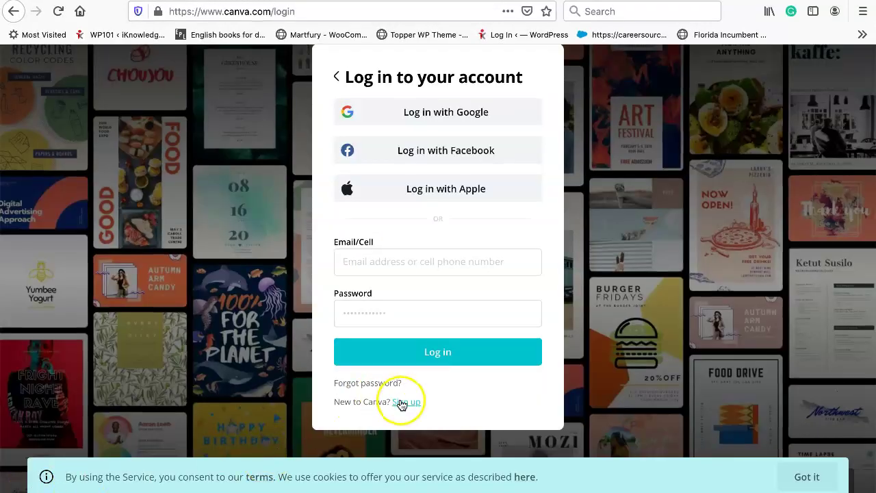
- Visit the sign-up page, return home, and type 'instagr' into the design search
left_click(405, 402)
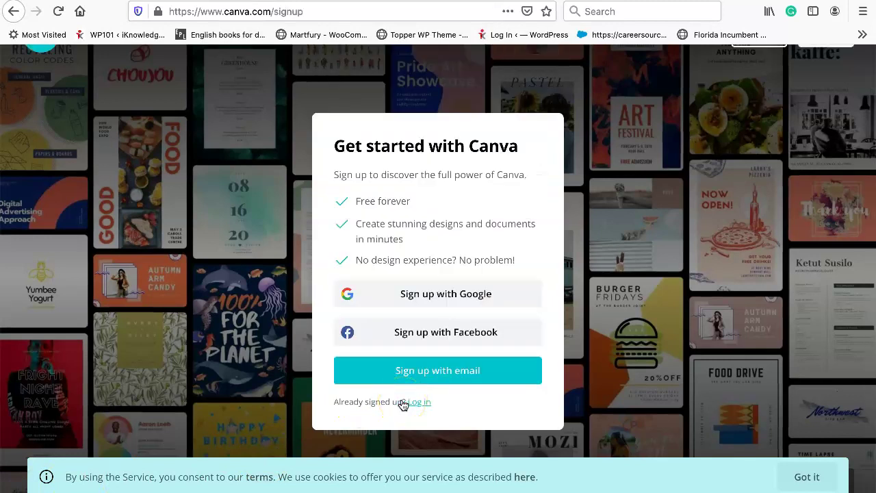
left_click(419, 371)
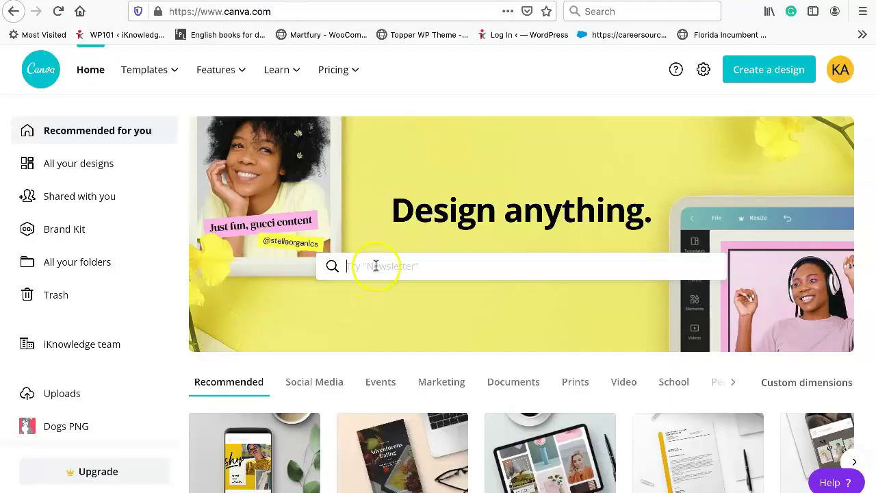
type("inst")
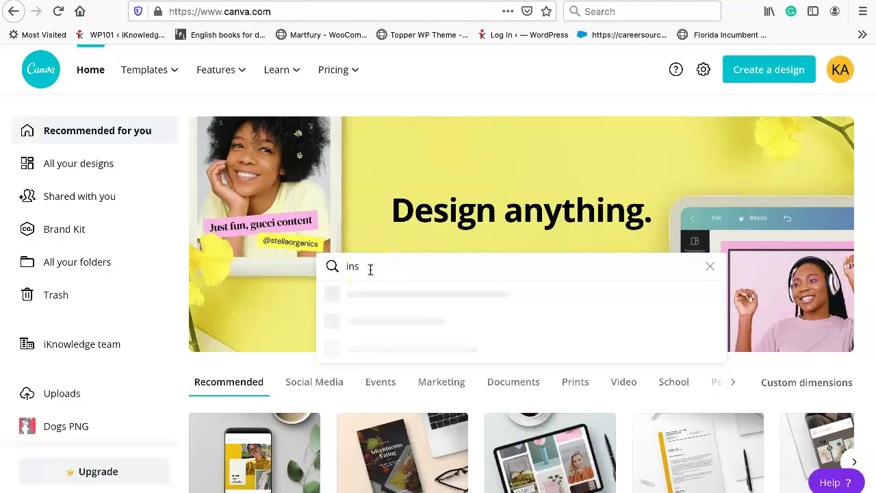
type("agram post")
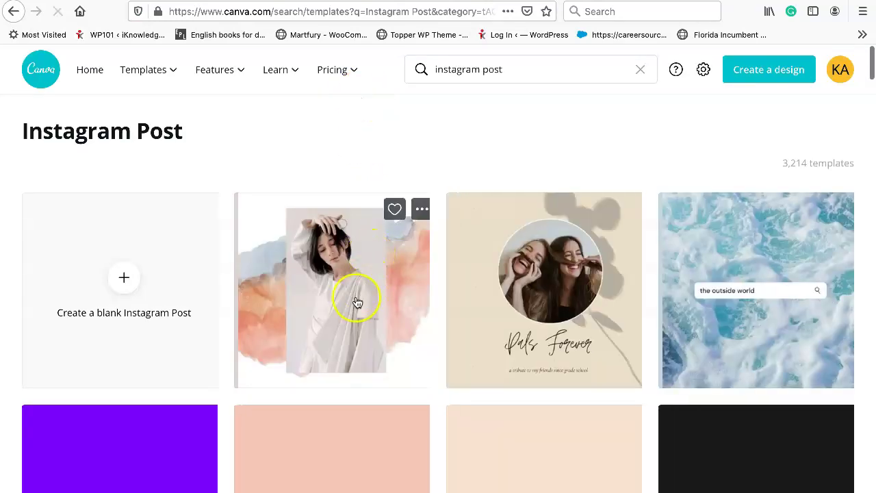
- Scroll through the Instagram Post templates to reach the Black White Simple Quote template
scroll(336, 385, "down", 3)
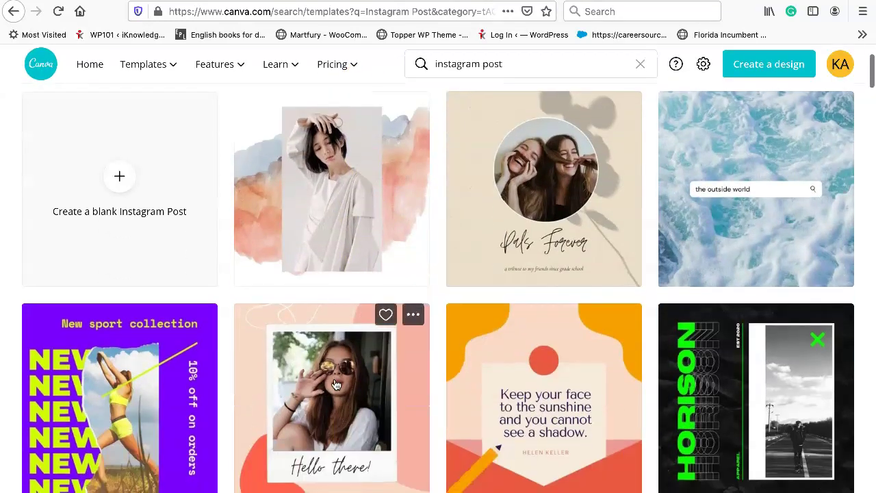
scroll(69, 463, "down", 1)
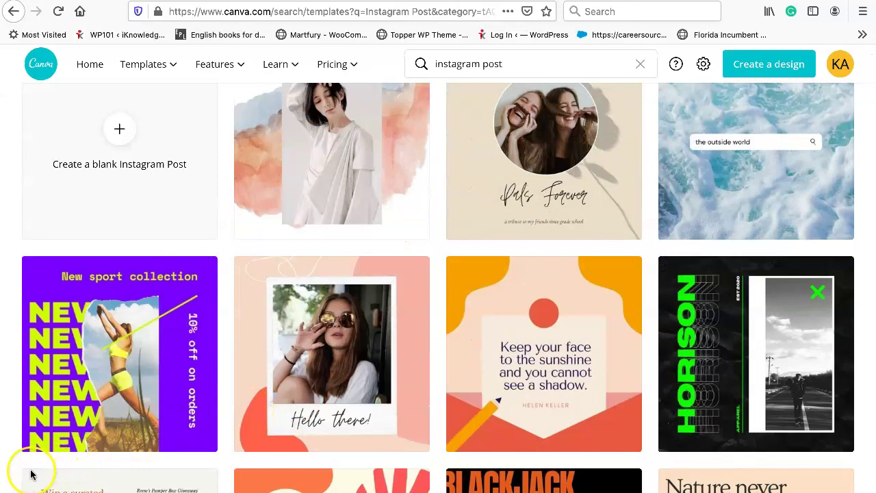
scroll(567, 203, "down", 10)
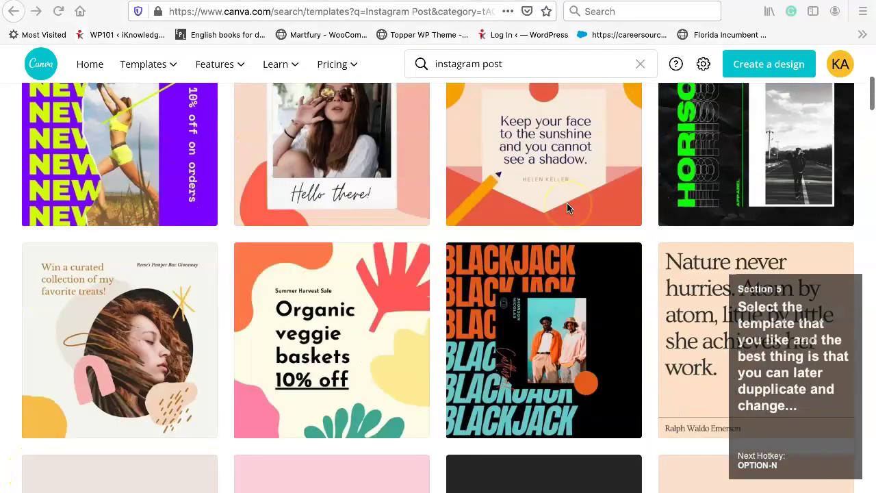
scroll(567, 207, "down", 9)
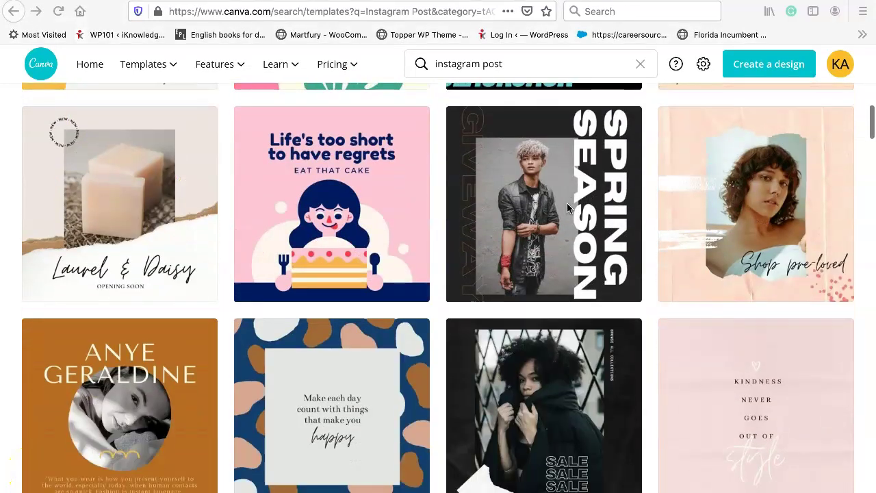
scroll(566, 207, "down", 5)
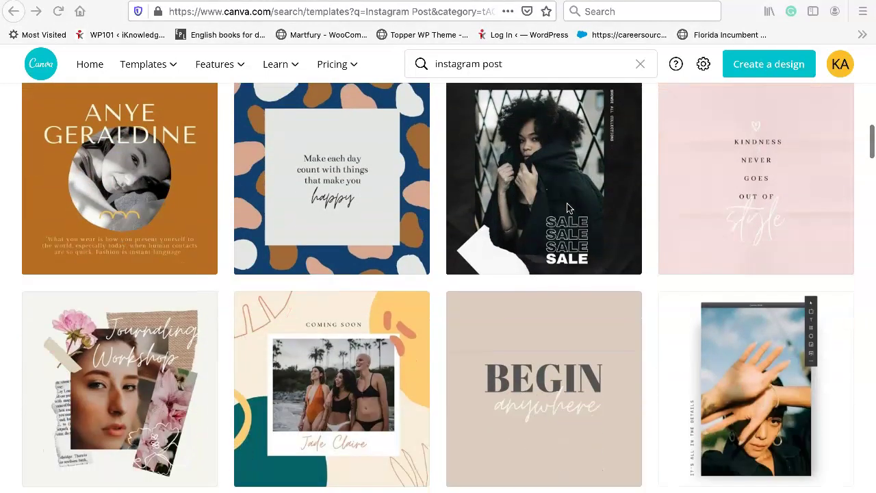
scroll(567, 205, "down", 5)
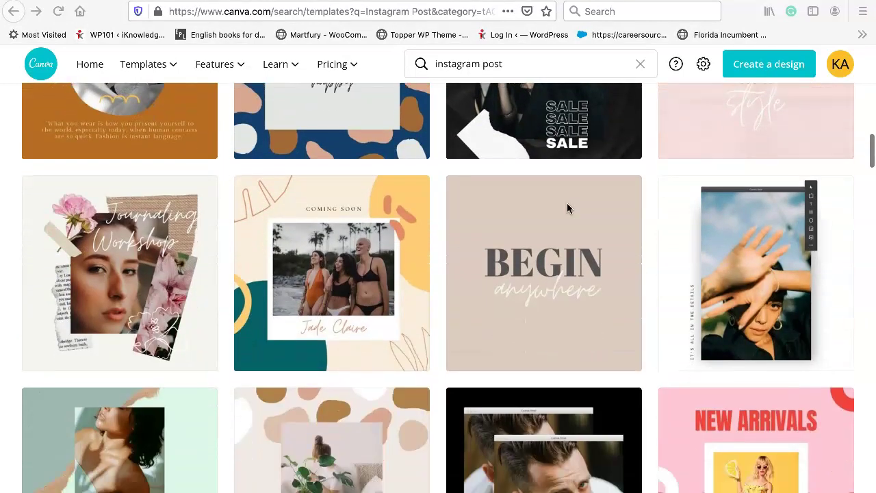
scroll(567, 208, "down", 10)
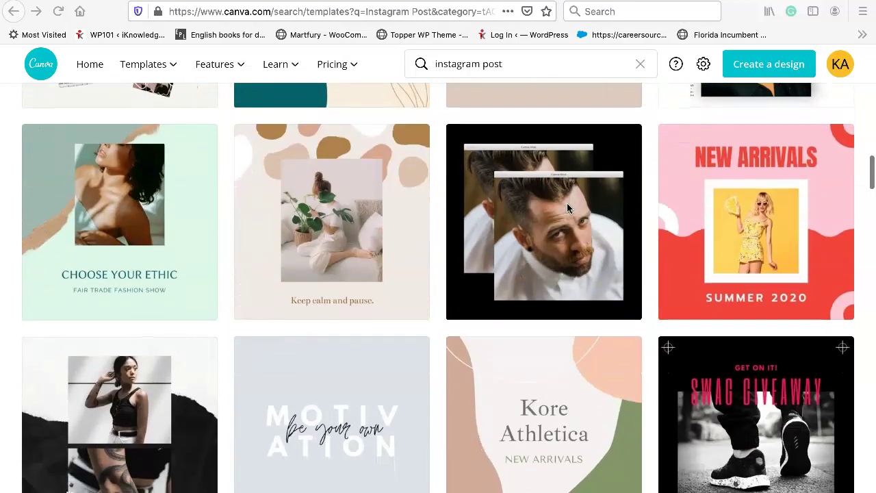
scroll(566, 203, "down", 1)
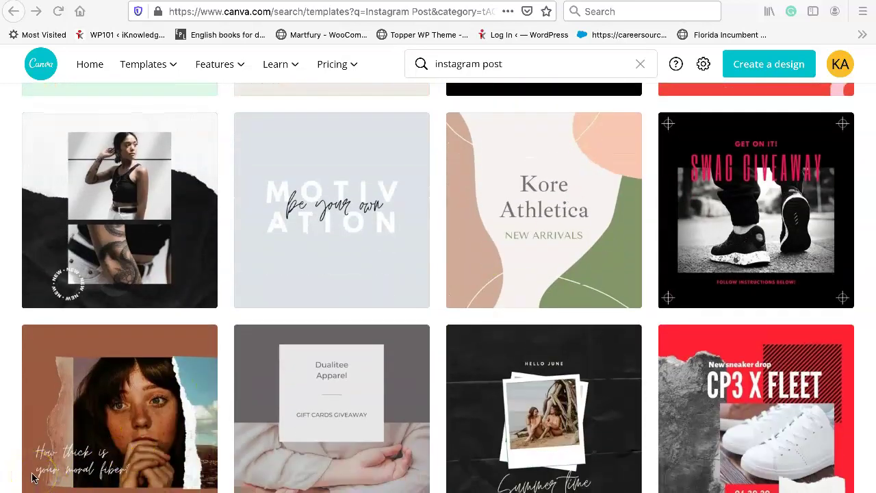
scroll(486, 291, "down", 10)
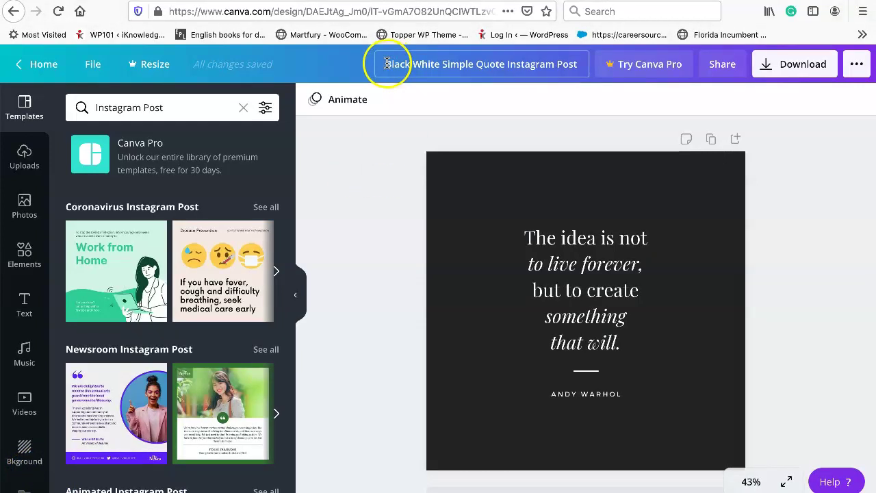
- Clear the old design title and enter 'Instagram Posts October' as the new name
left_click_drag(386, 64, 579, 67)
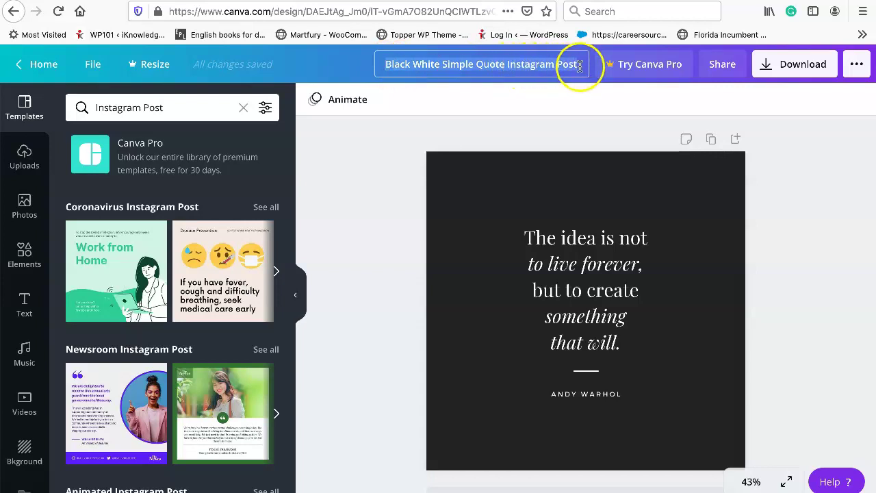
key("BackSpace")
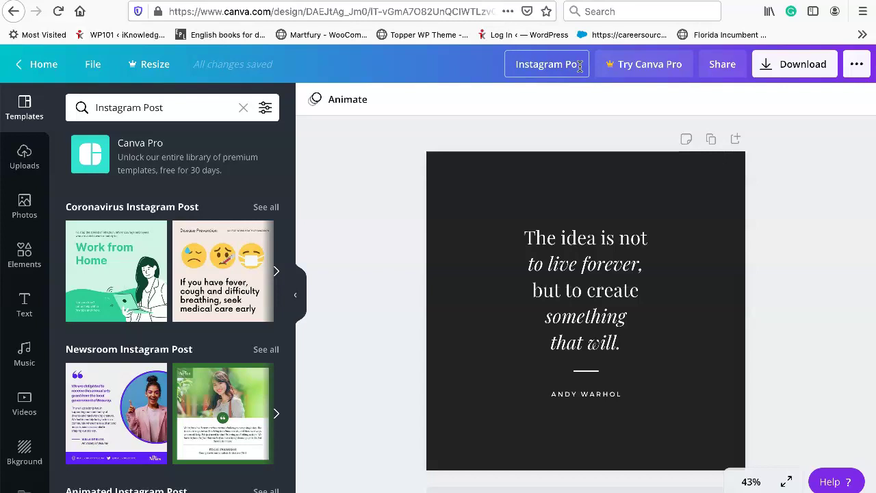
type("Instagram Posts October")
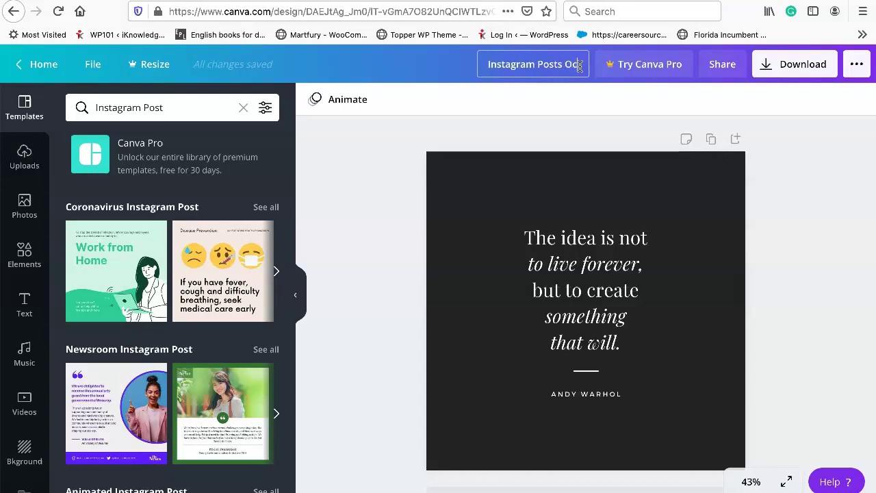
left_click(485, 125)
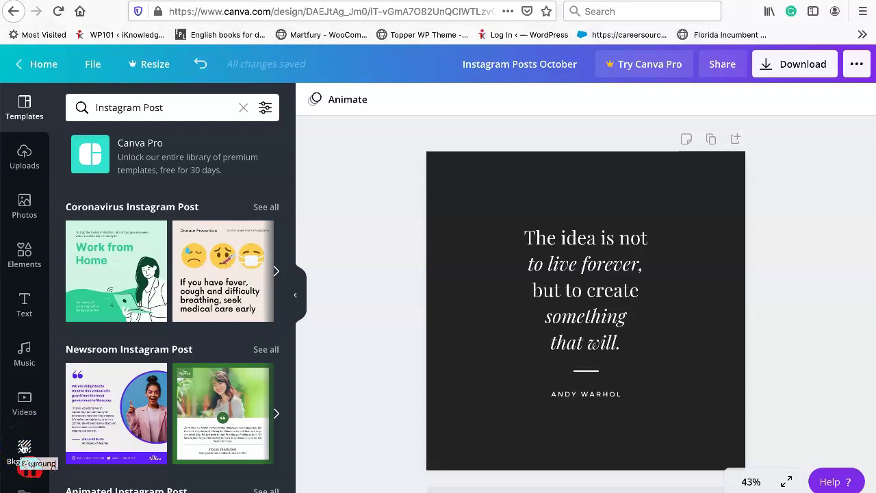
- Apply the pink glitter background and make the Andy Warhol quote text black
left_click(24, 448)
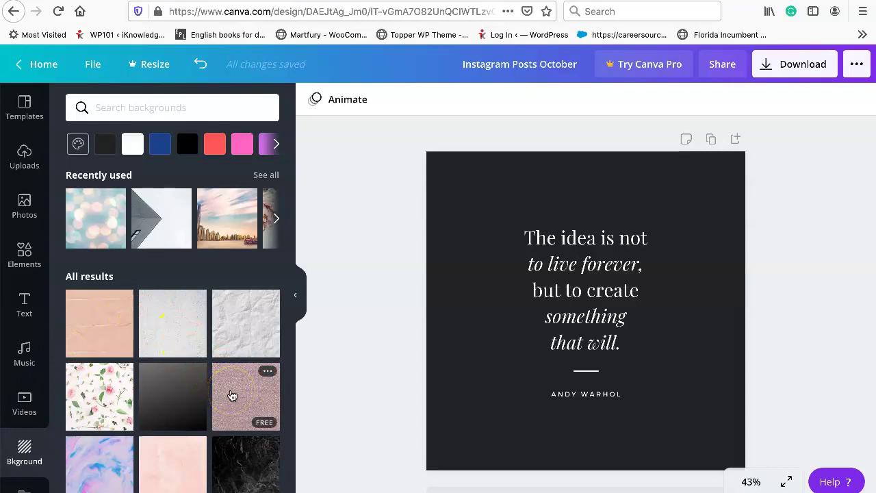
left_click(232, 395)
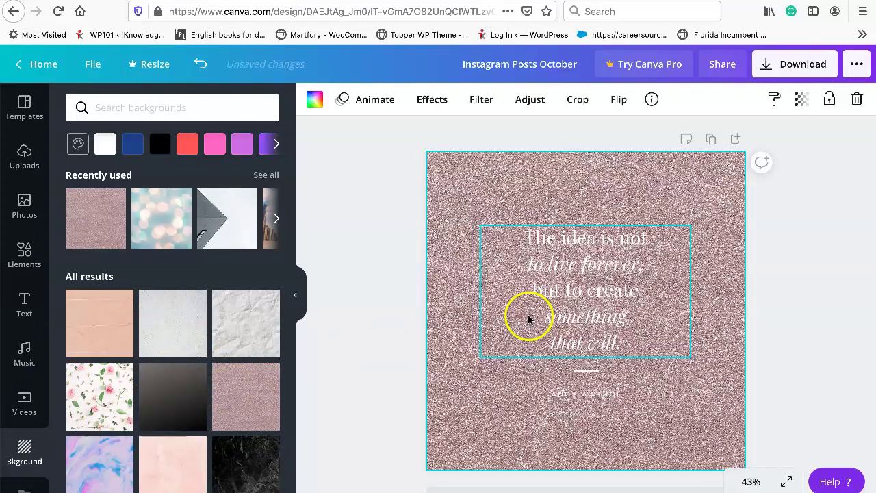
left_click(516, 236)
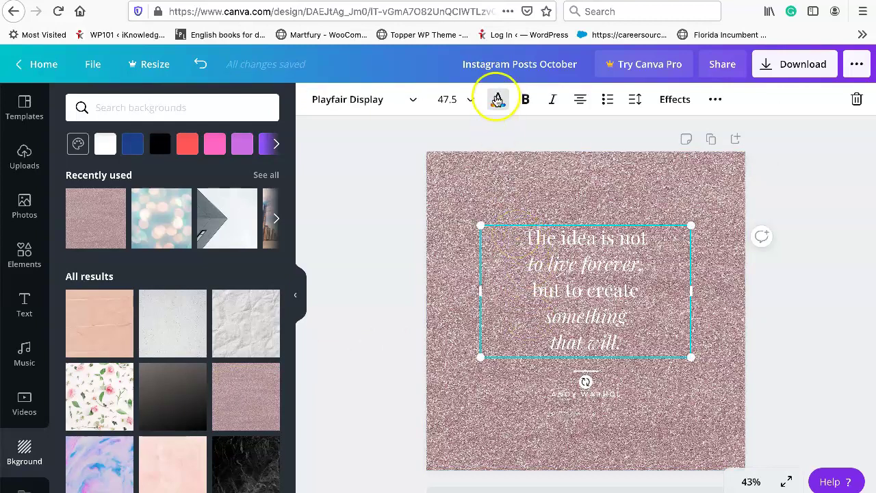
left_click(497, 99)
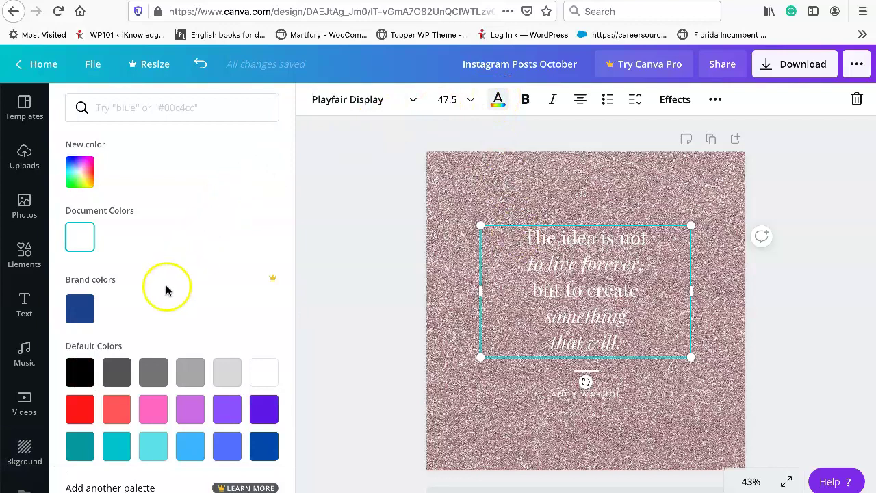
left_click(82, 373)
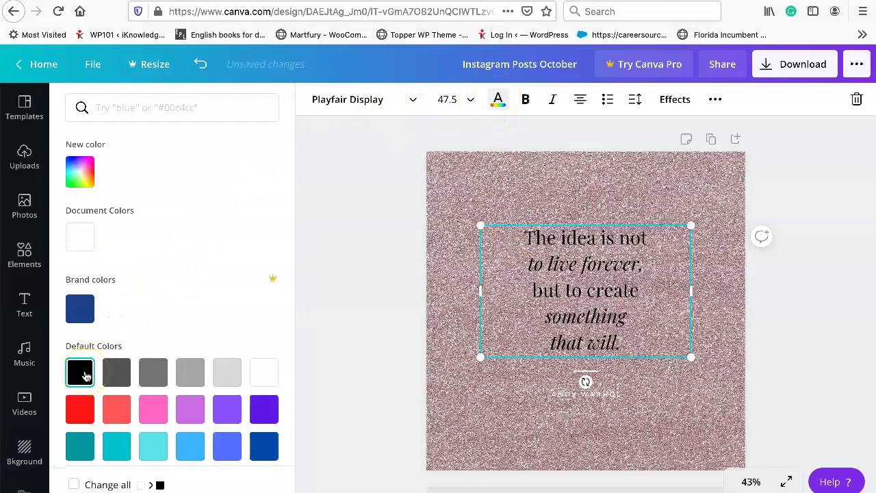
left_click(324, 266)
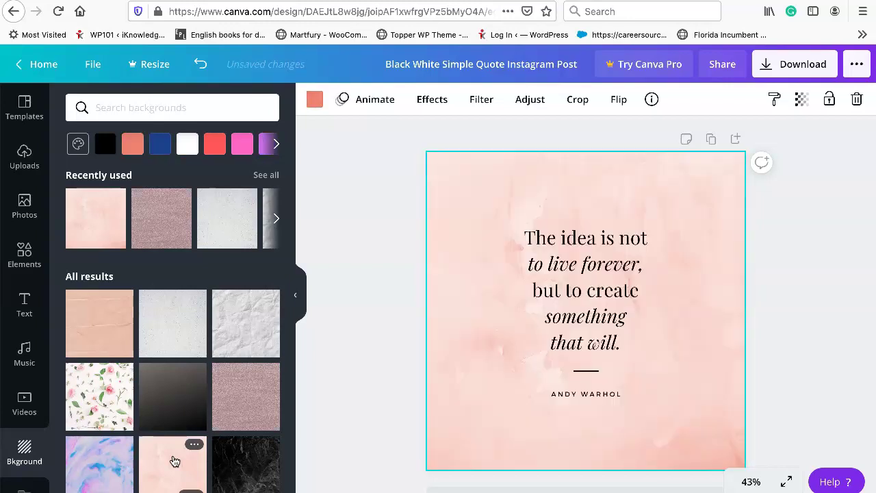
- Try the white speckled texture, then settle on the pink watercolour background
left_click(162, 346)
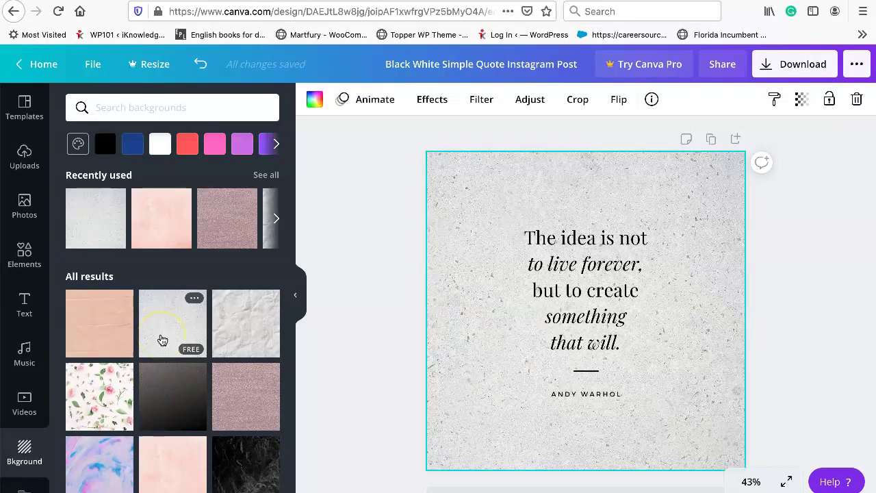
left_click(170, 460)
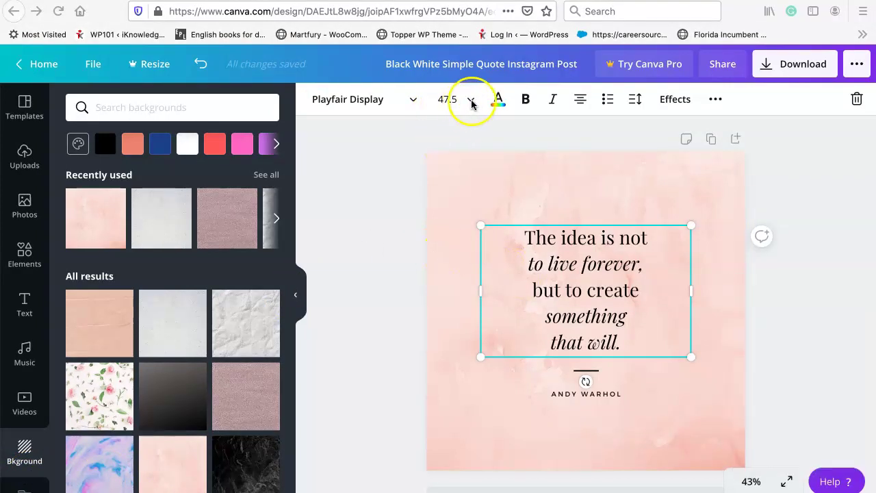
- Set the quote text to size 64 and move it higher on the post
left_click(472, 100)
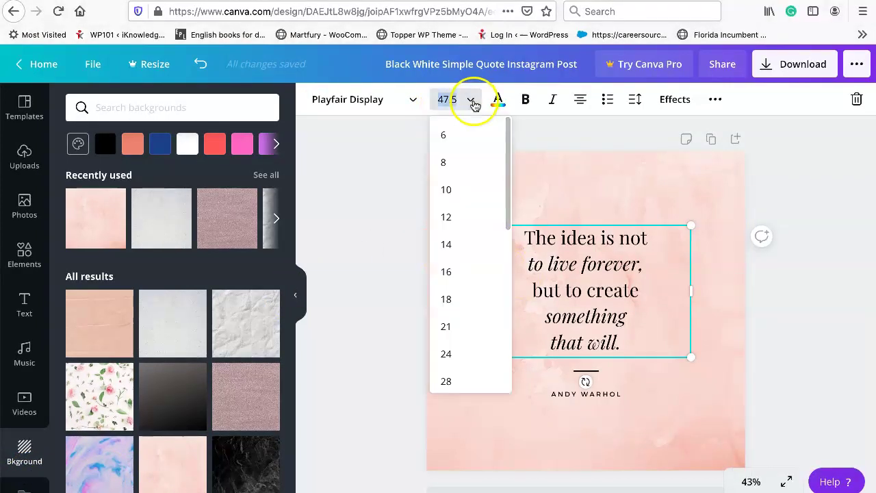
scroll(471, 235, "down", 3)
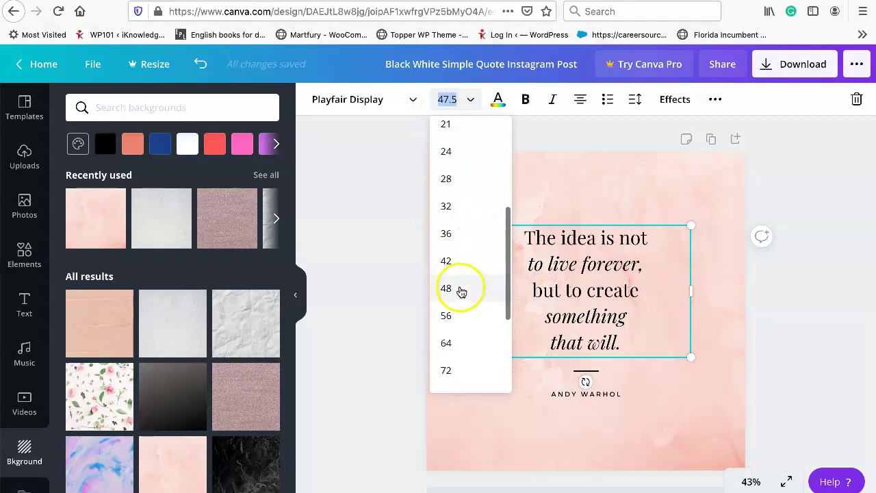
left_click(461, 291)
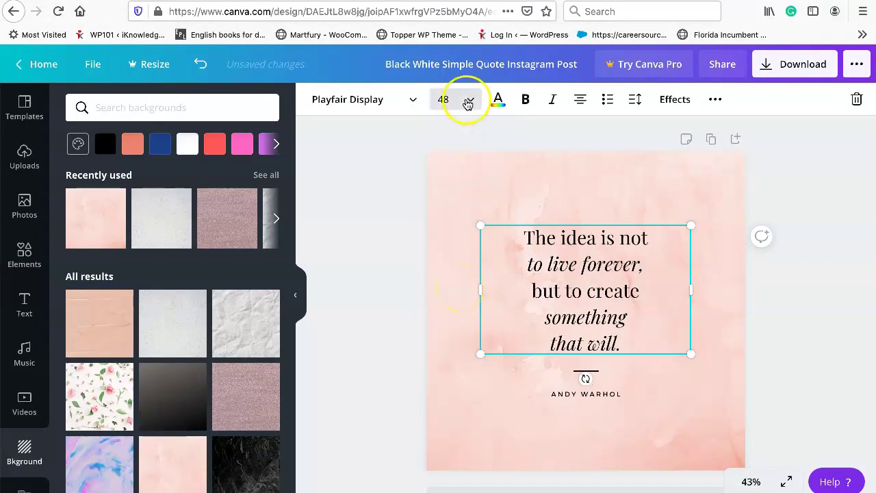
left_click(463, 99)
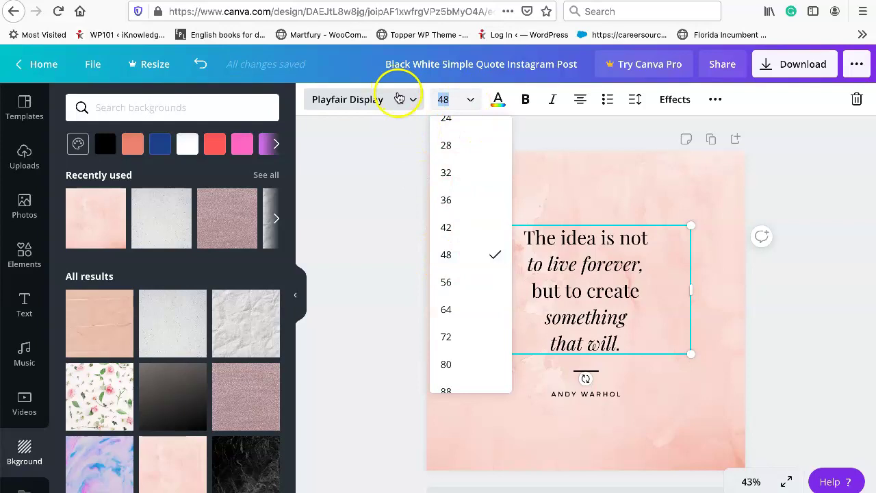
left_click(400, 99)
left_click(403, 99)
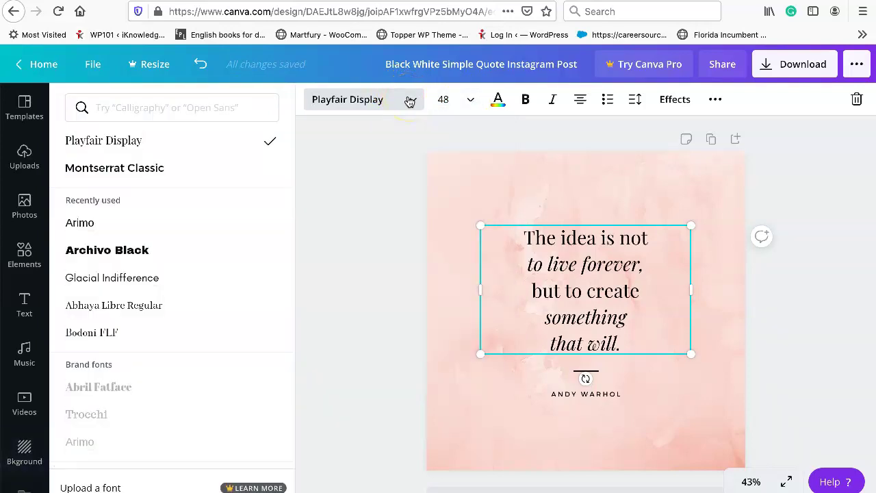
left_click(470, 101)
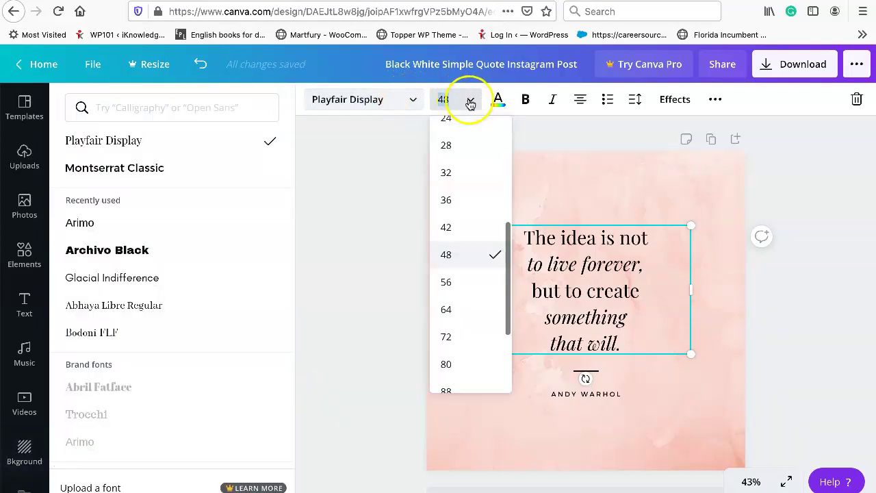
left_click(462, 316)
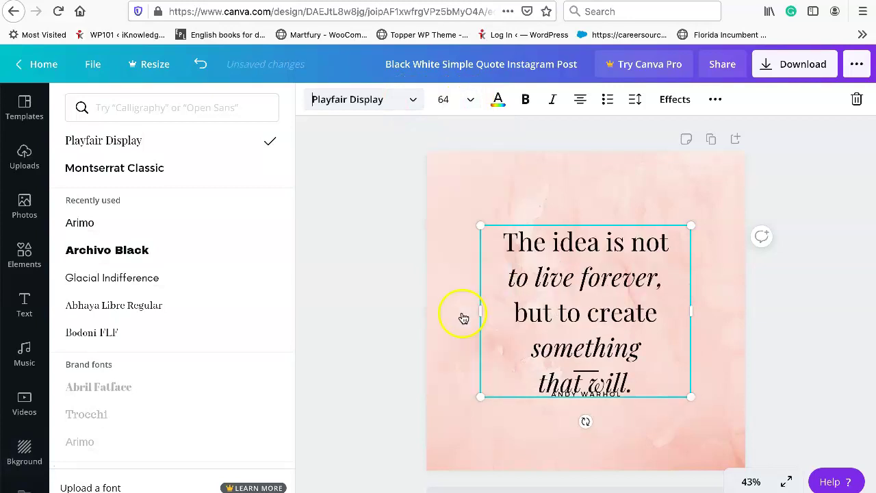
left_click_drag(541, 295, 539, 251)
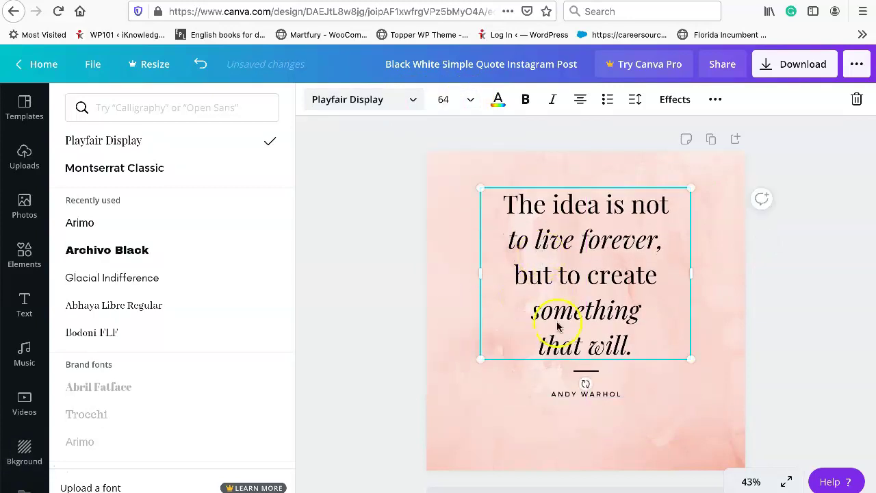
- Give the ANDY WARHOL credit a custom font size of 43
left_click(557, 392)
left_click(446, 101)
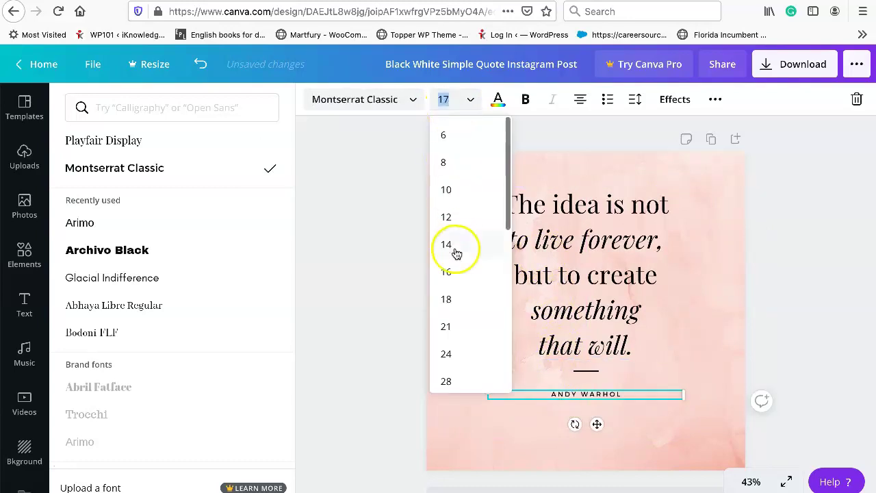
left_click(452, 272)
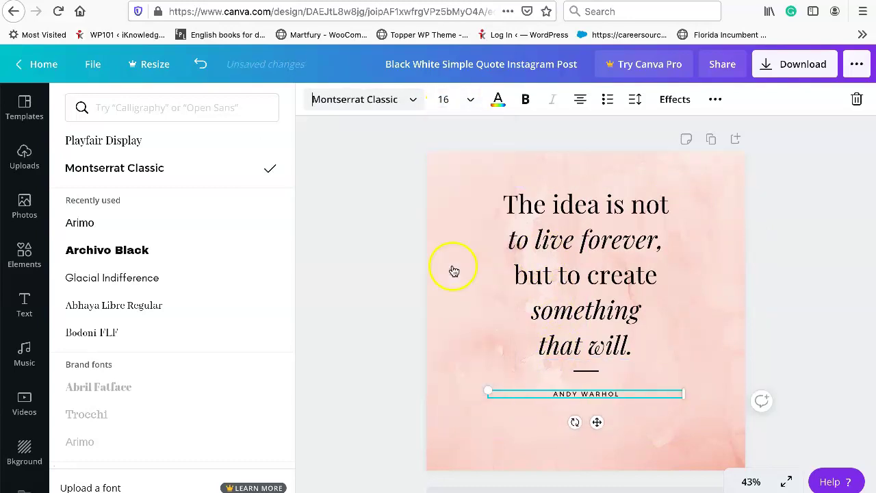
left_click(470, 102)
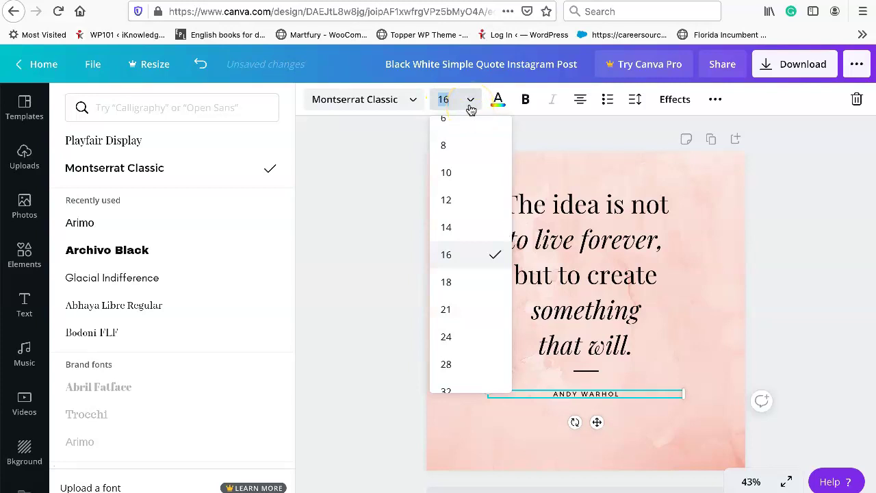
type("43")
key("Return")
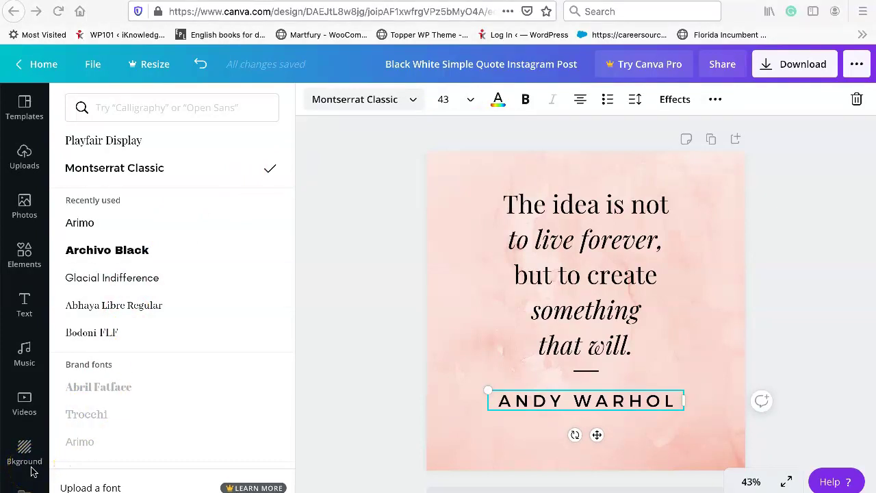
- Drag the ANDY WARHOL credit down and nudge the quote slightly into place
left_click(575, 419)
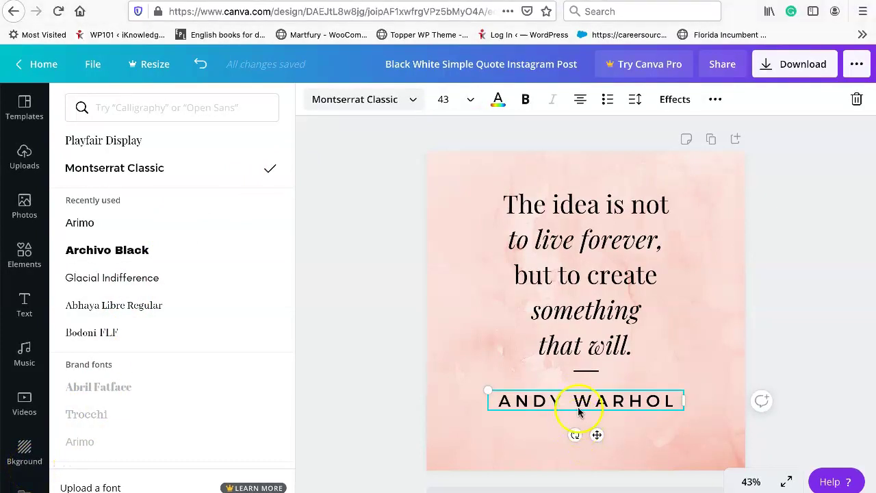
left_click_drag(565, 404, 564, 421)
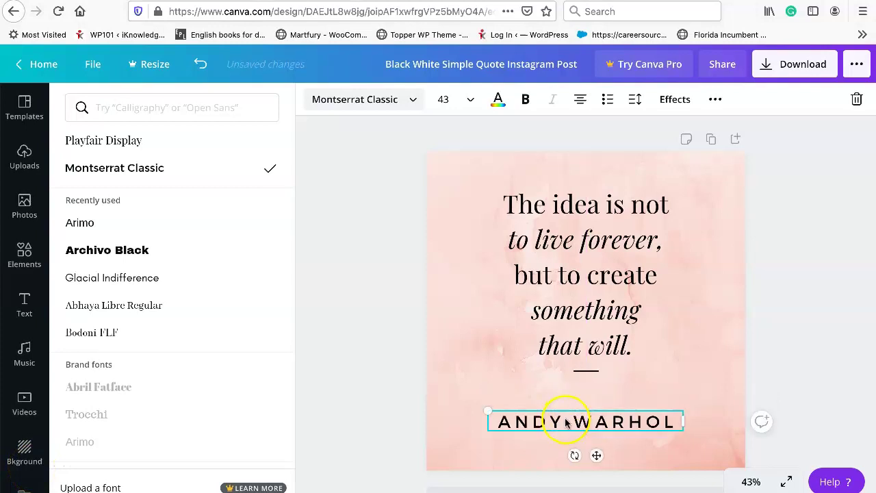
mouse_move(587, 278)
left_mouse_down()
mouse_move(586, 299)
mouse_move(582, 269)
mouse_move(587, 275)
left_mouse_up()
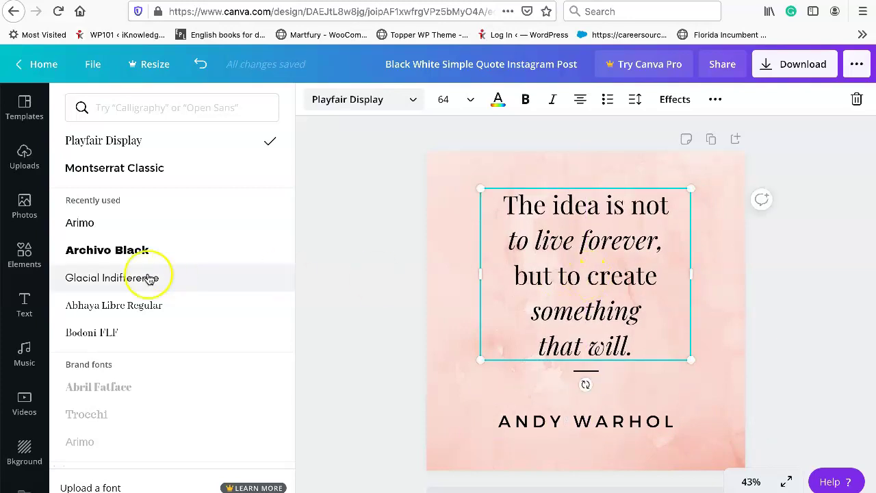
- Search Elements for 'flowers' and place the line-art flower at the quote's lower right
left_click(23, 257)
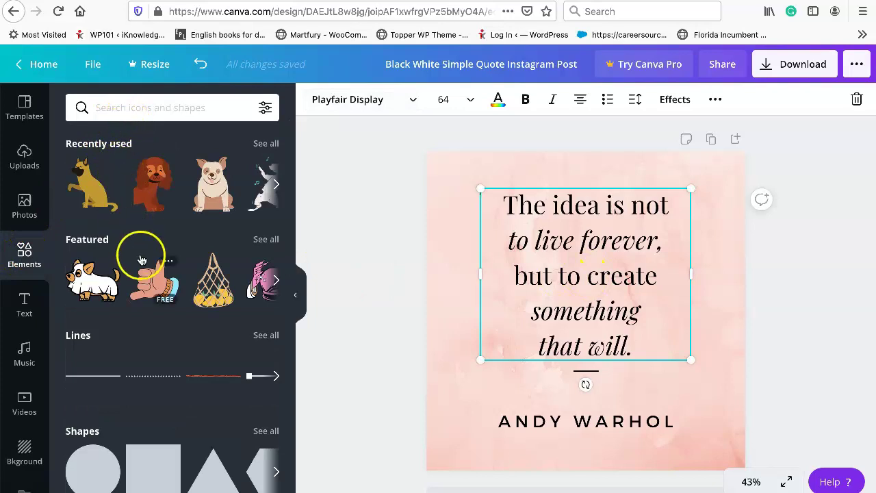
scroll(162, 279, "down", 4)
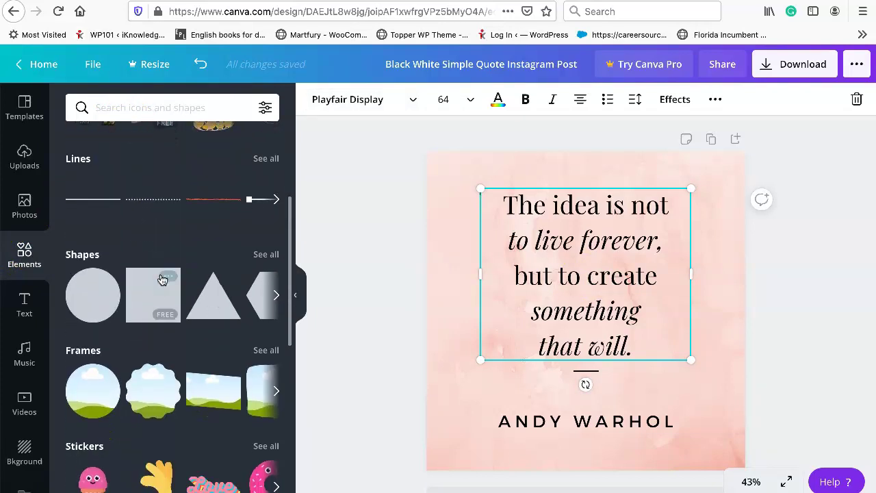
left_click(153, 108)
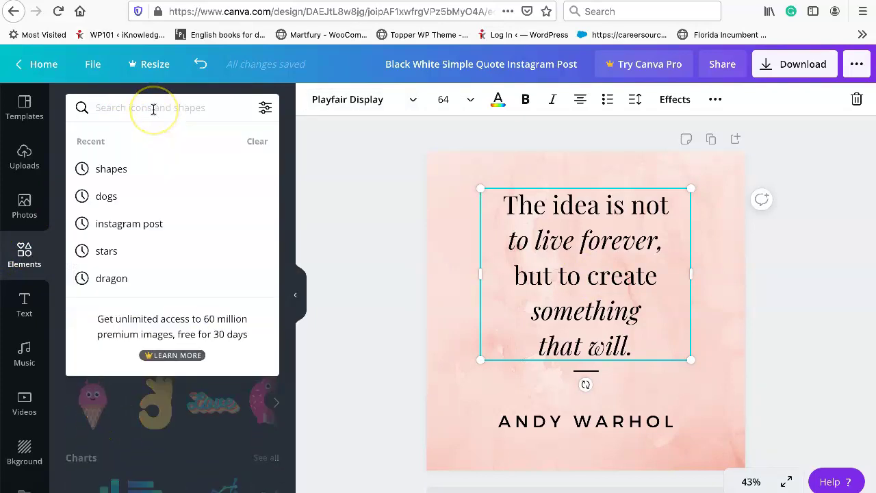
type("flowers")
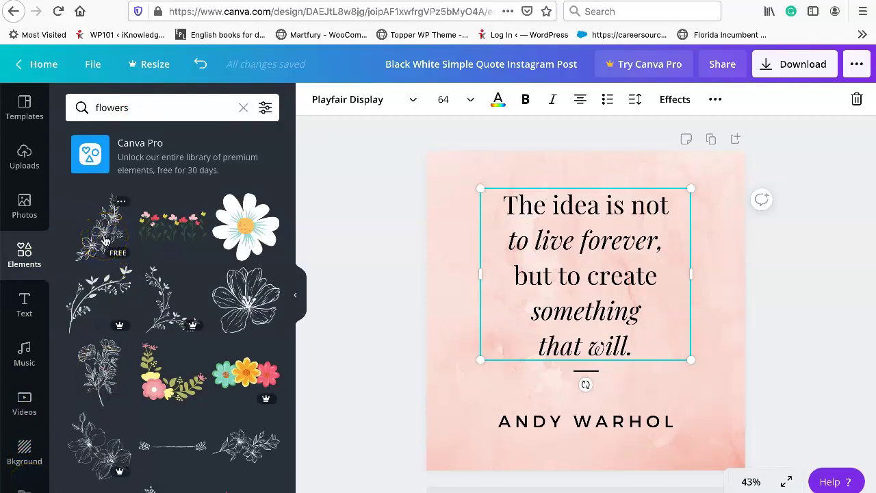
left_click(105, 240)
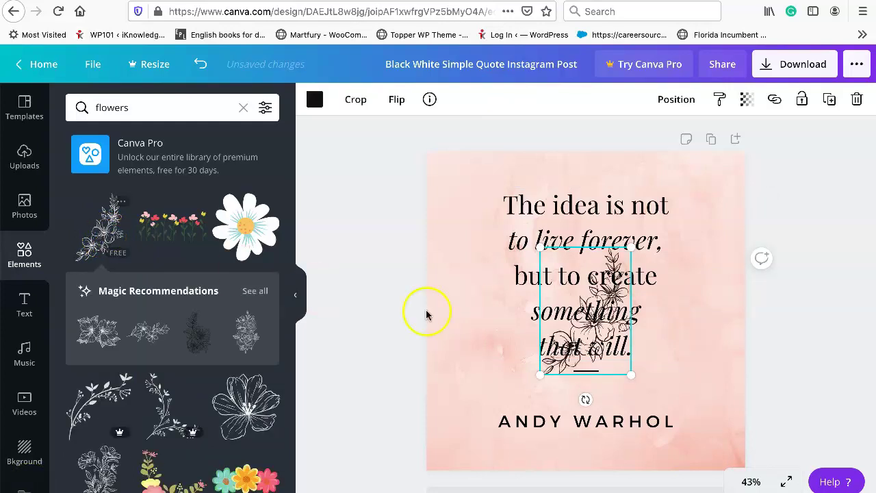
left_click_drag(587, 342, 658, 366)
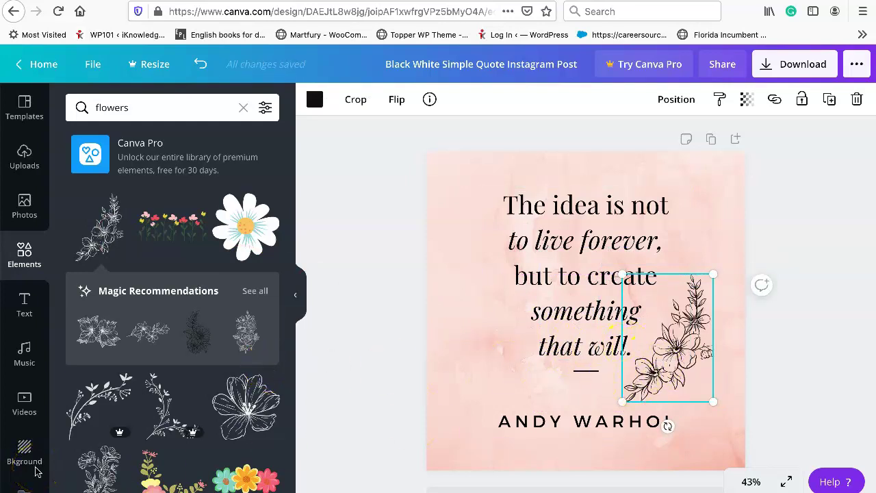
key("ctrl+z")
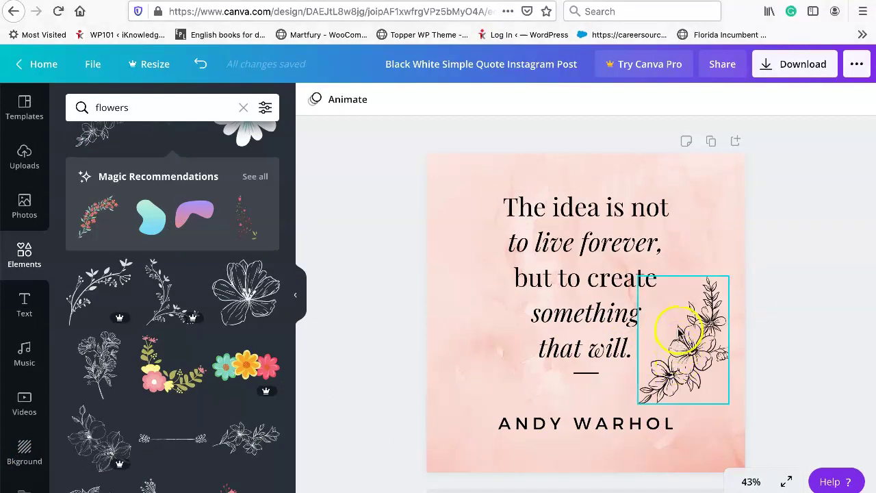
- Copy and paste the flower graphic, moving the copy to the left of the quote
right_click(678, 332)
left_click(713, 272)
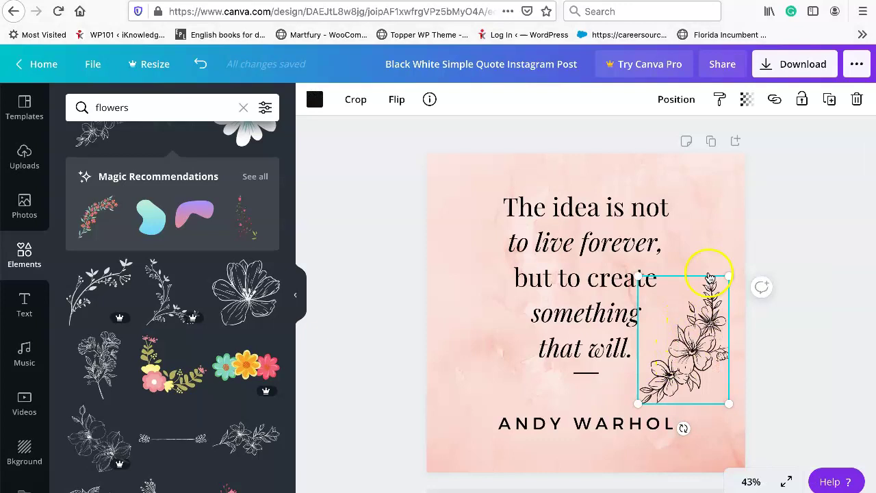
right_click(669, 333)
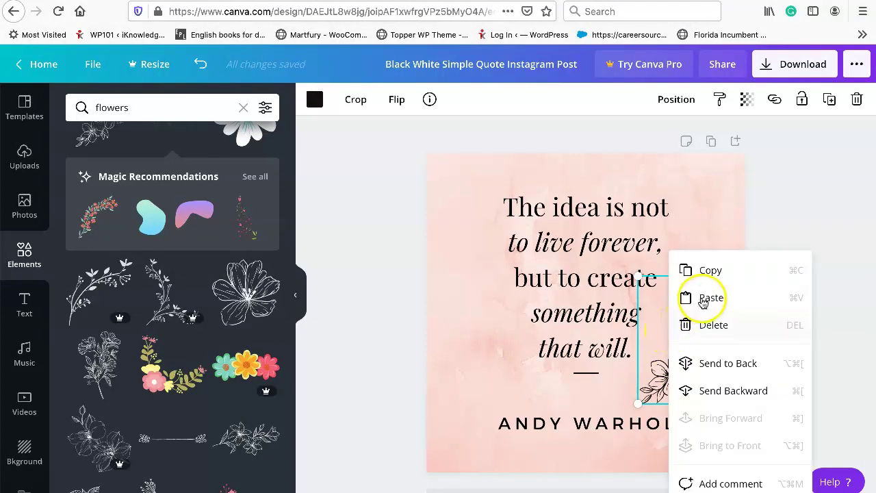
left_click(708, 298)
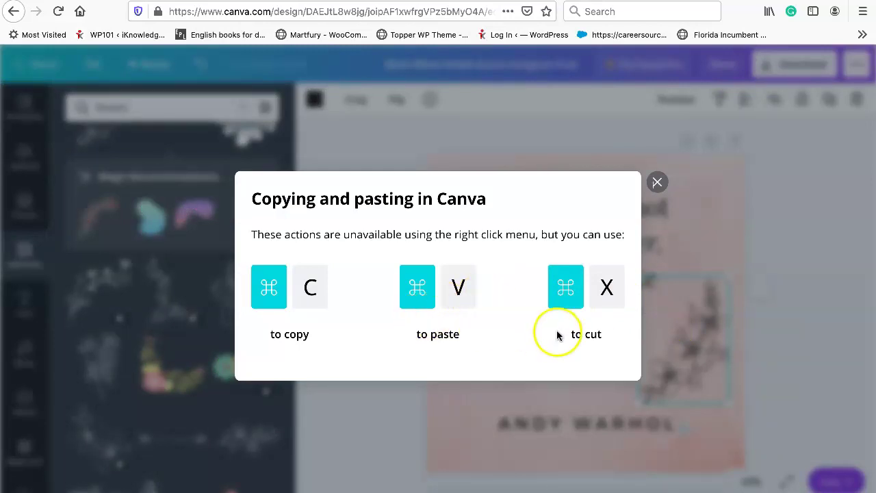
left_click(658, 183)
key("ctrl+v")
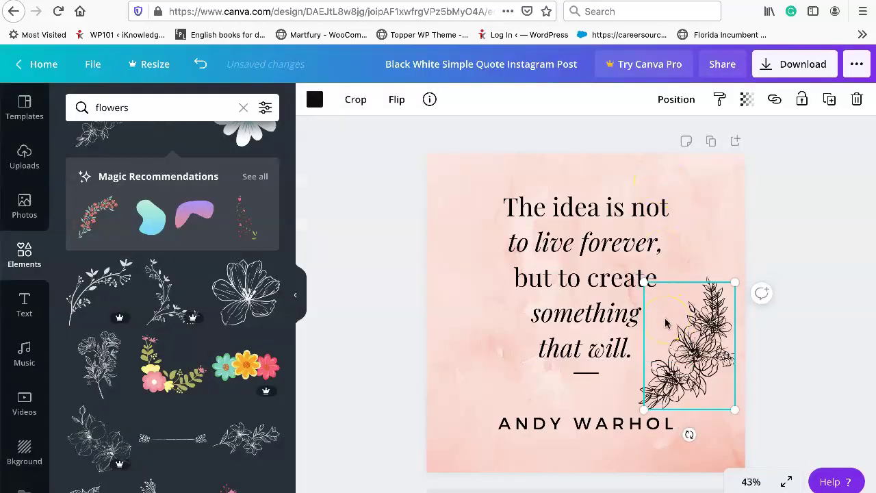
left_click_drag(666, 323, 484, 315)
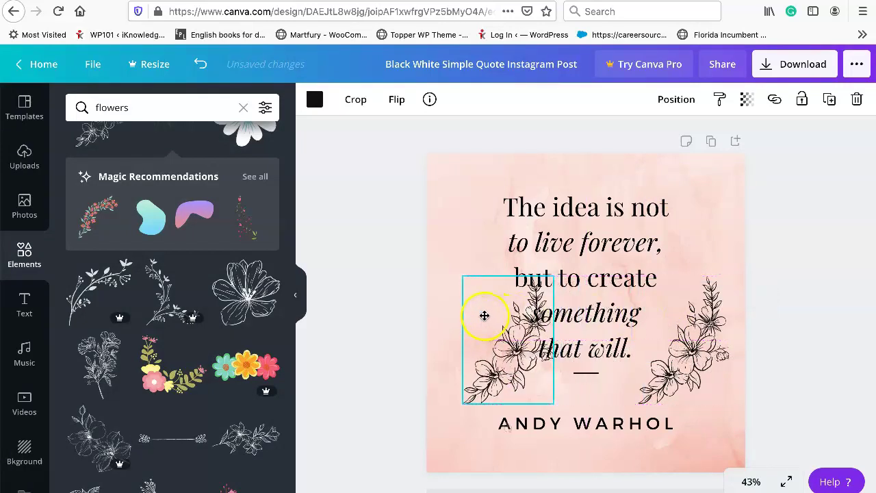
- Flip the left flower horizontally and align both flowers at the same height
left_click(397, 101)
left_click(402, 134)
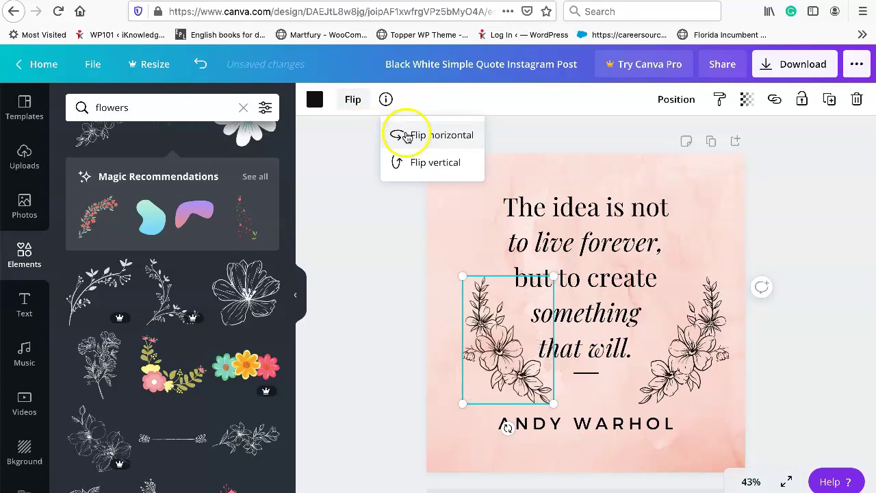
left_click_drag(522, 371, 511, 380)
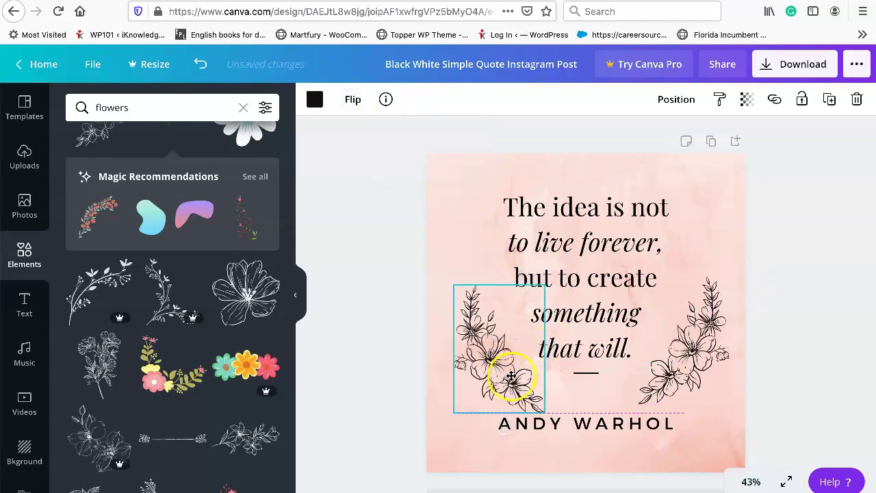
left_click_drag(698, 362, 674, 370)
left_click(508, 387)
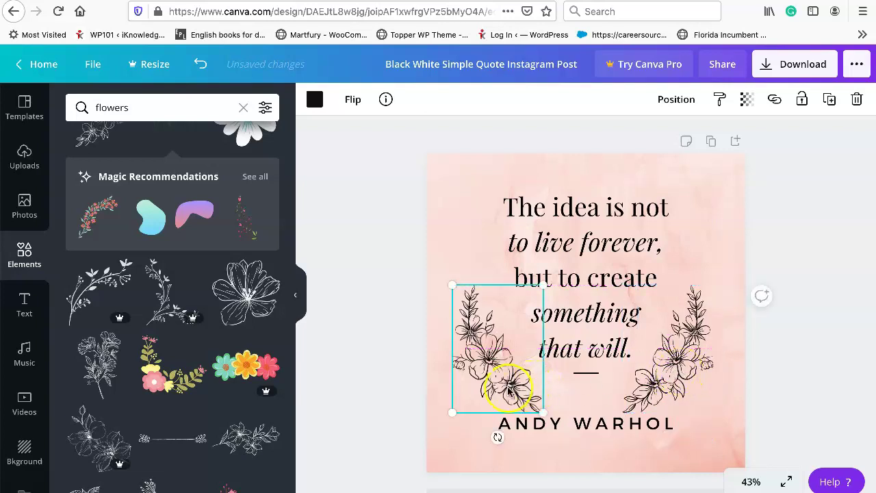
left_click_drag(508, 387, 511, 387)
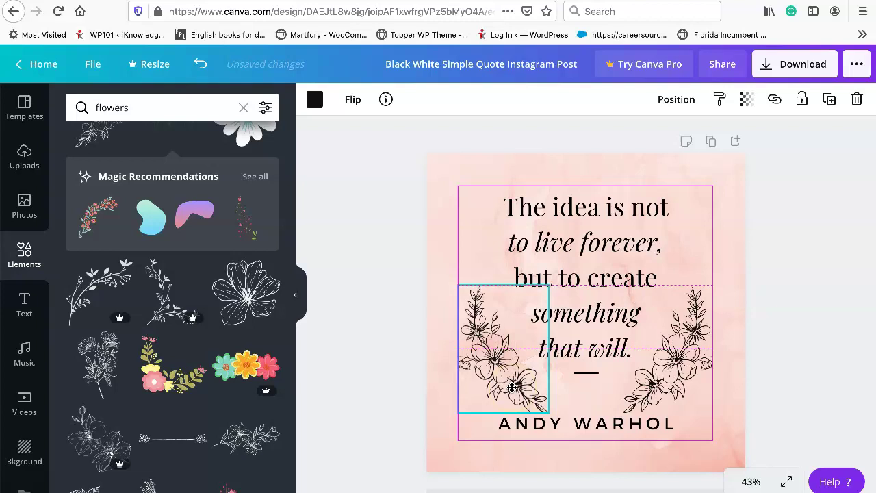
left_click_drag(511, 387, 511, 387)
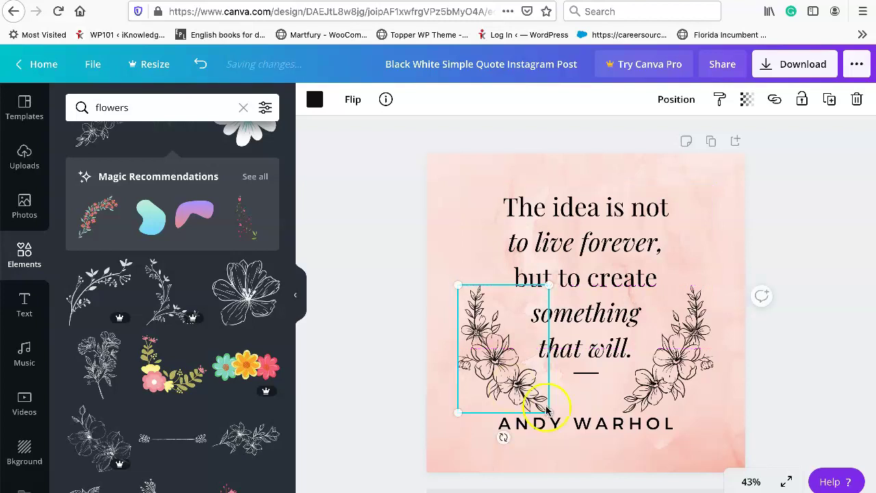
left_click(603, 460)
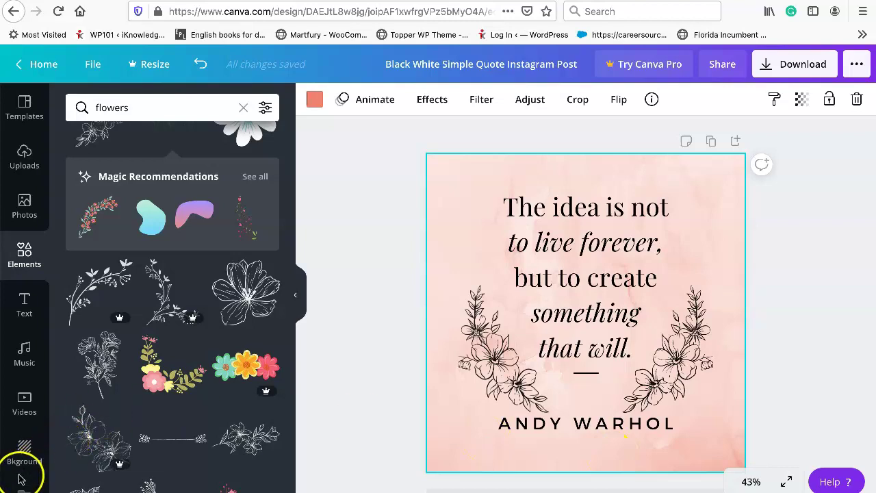
- Undo the last change, then browse down through the Photos stock library
key("ctrl+z")
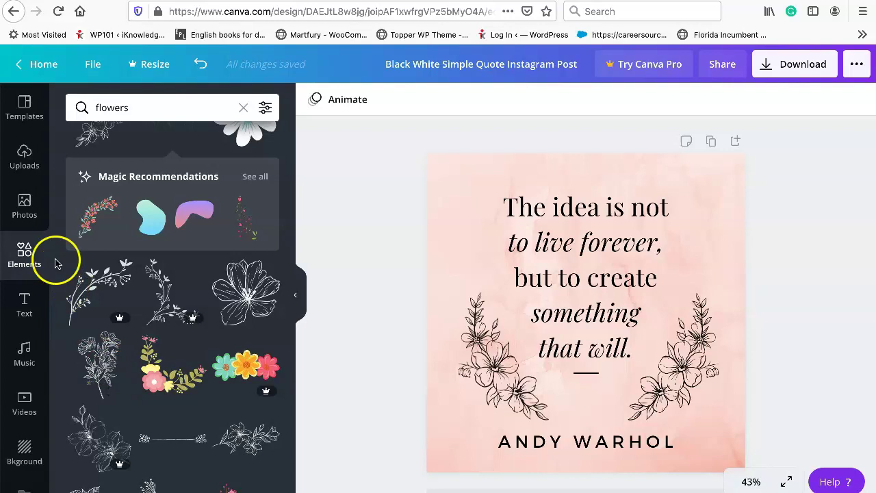
left_click(30, 214)
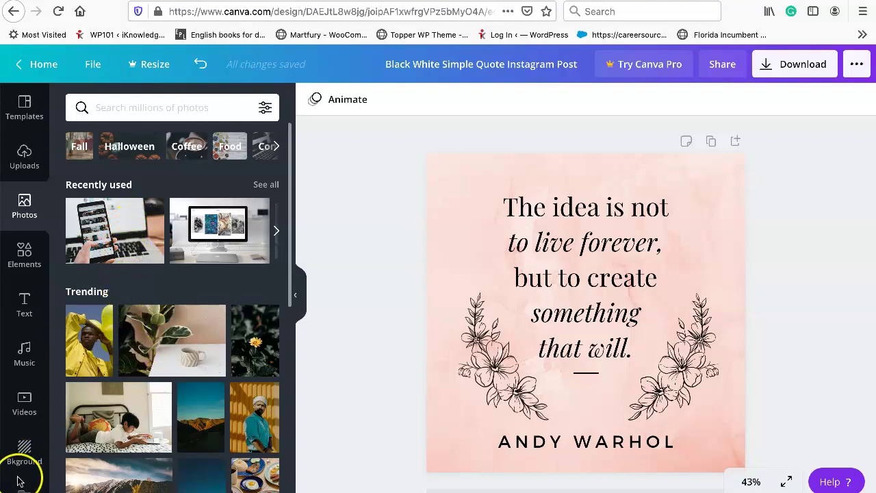
scroll(122, 403, "down", 10)
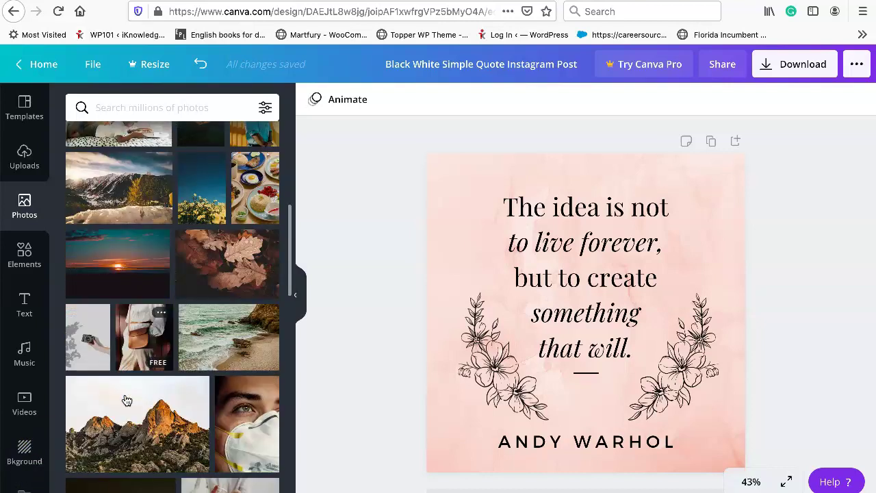
scroll(125, 401, "down", 2)
left_click(24, 477)
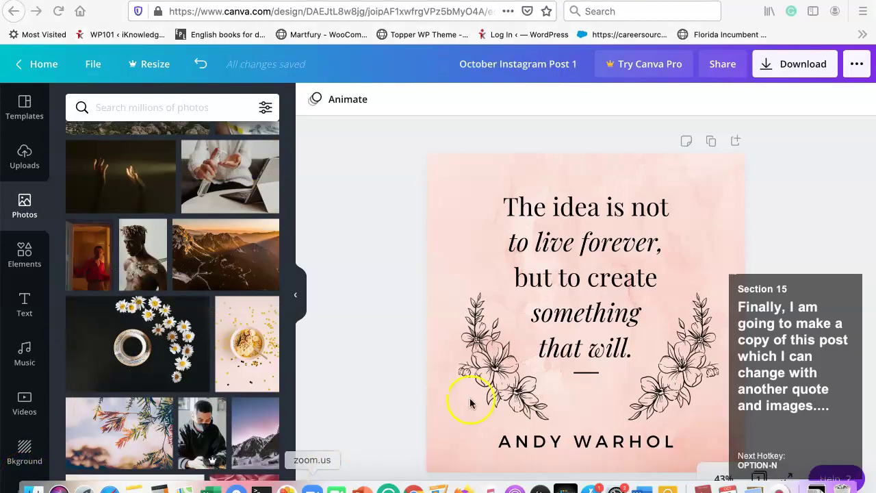
- Duplicate the quote page and delete both line-art flowers from the copy
left_click(711, 142)
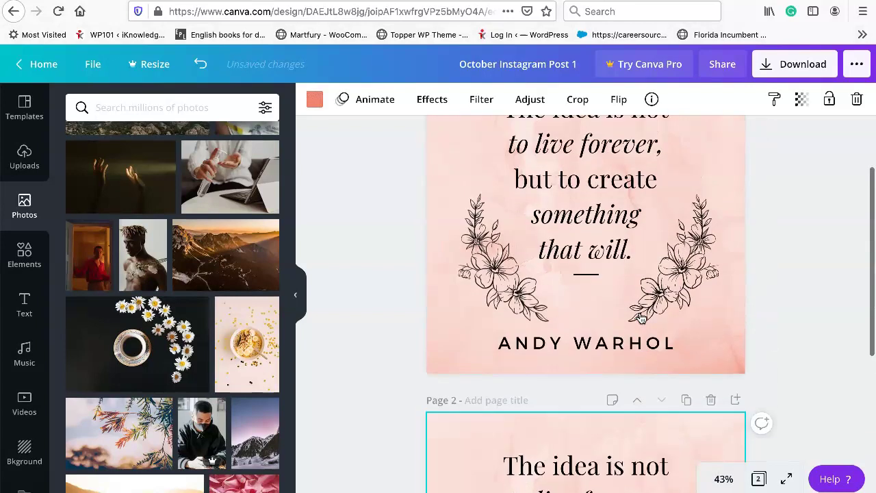
left_click(544, 352)
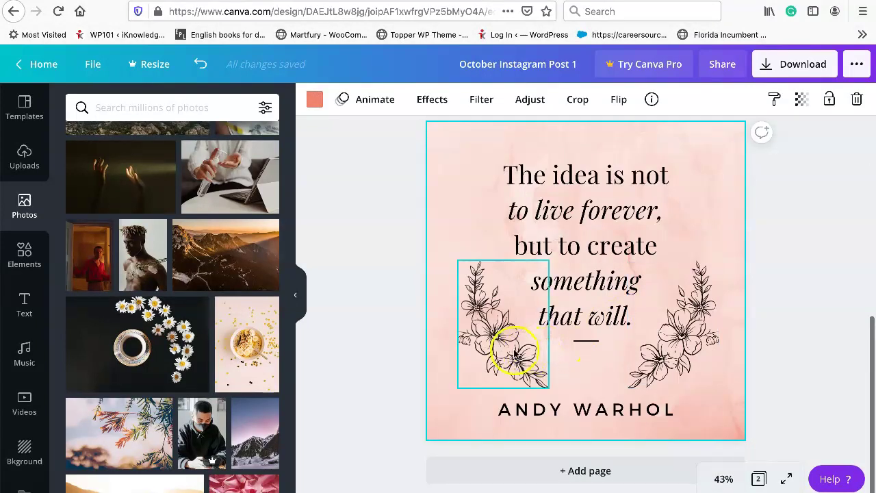
key("Delete")
left_click(667, 344)
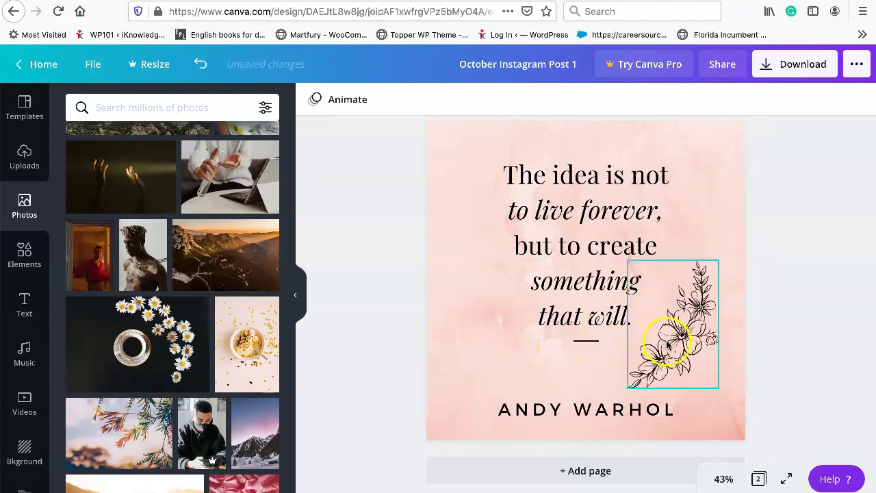
key("Delete")
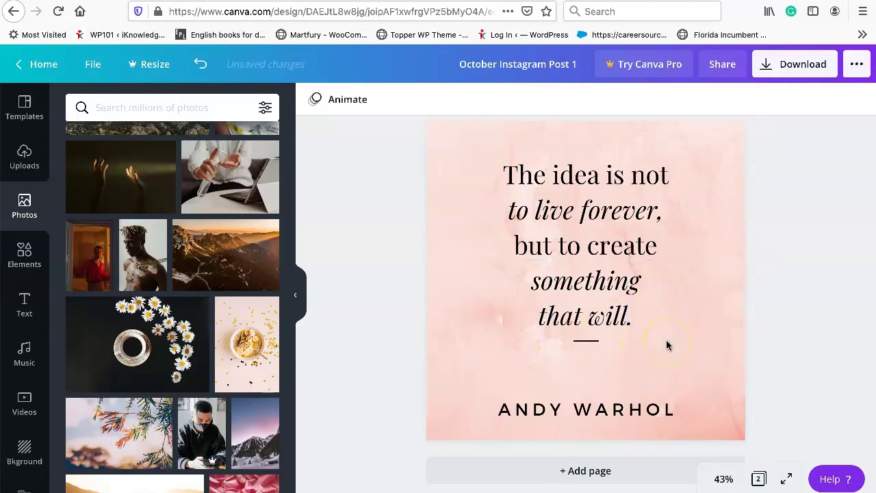
- Open Backgrounds and scroll through the floral, Nelson Mandela sky and Walt Disney pumpkin pages
left_click(27, 470)
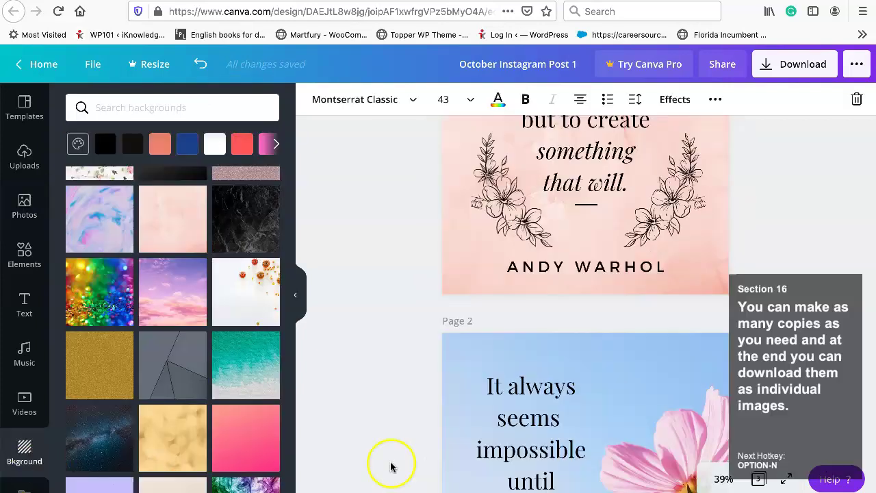
scroll(390, 465, "up", 5)
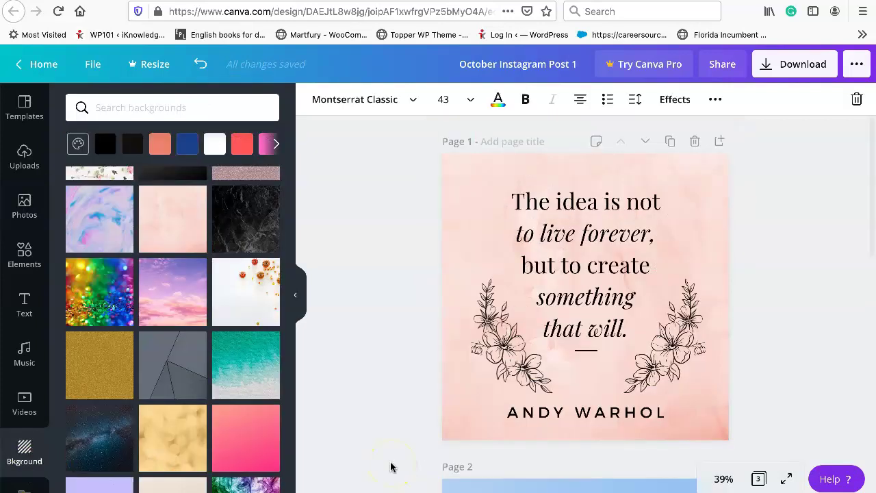
scroll(441, 375, "down", 1)
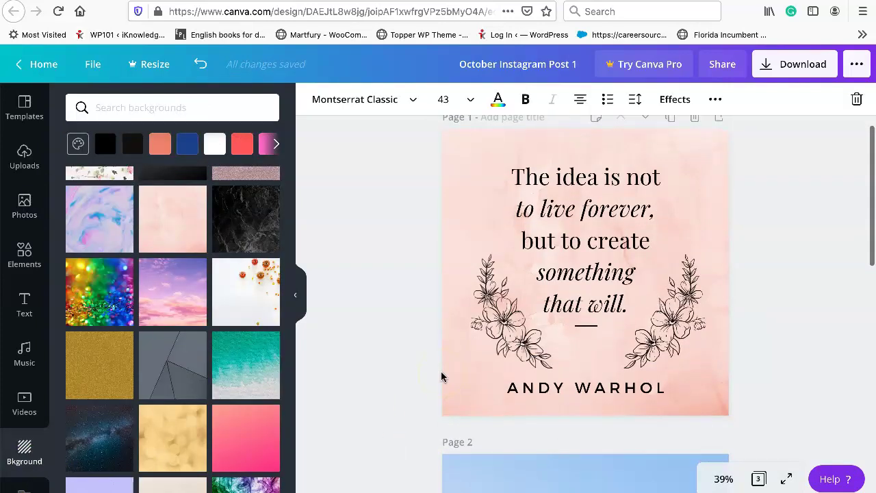
scroll(441, 375, "down", 4)
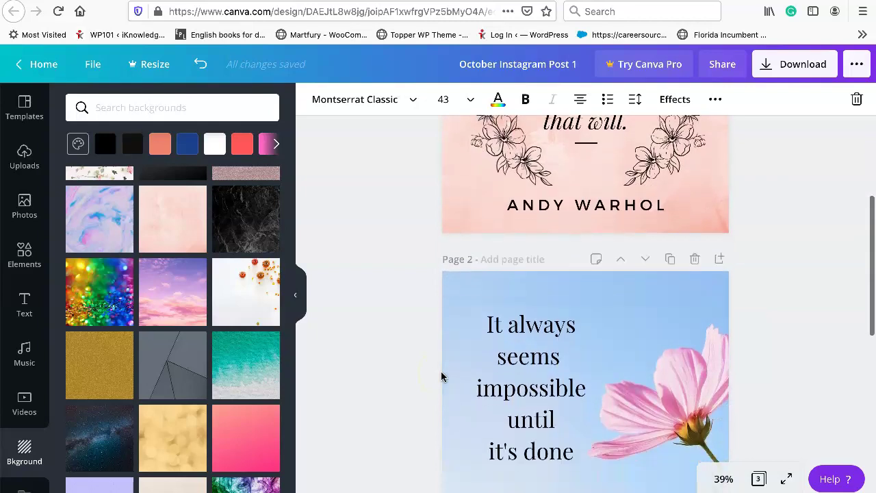
scroll(441, 376, "down", 5)
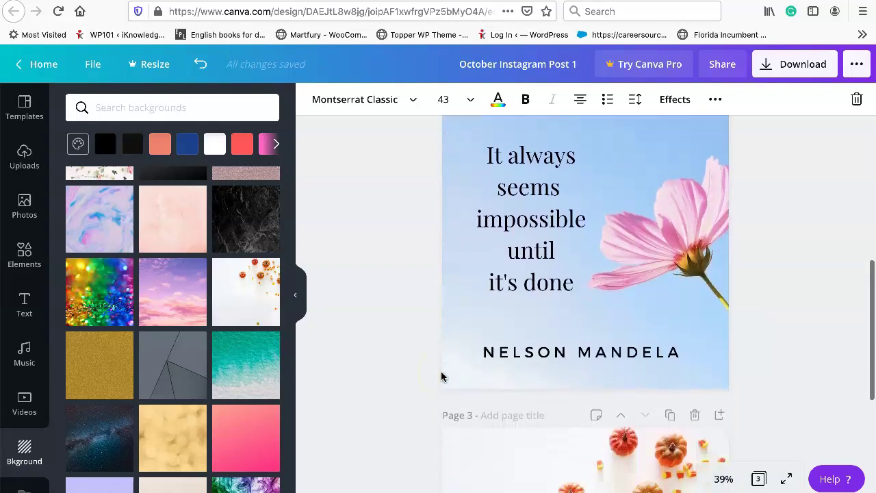
scroll(441, 376, "down", 3)
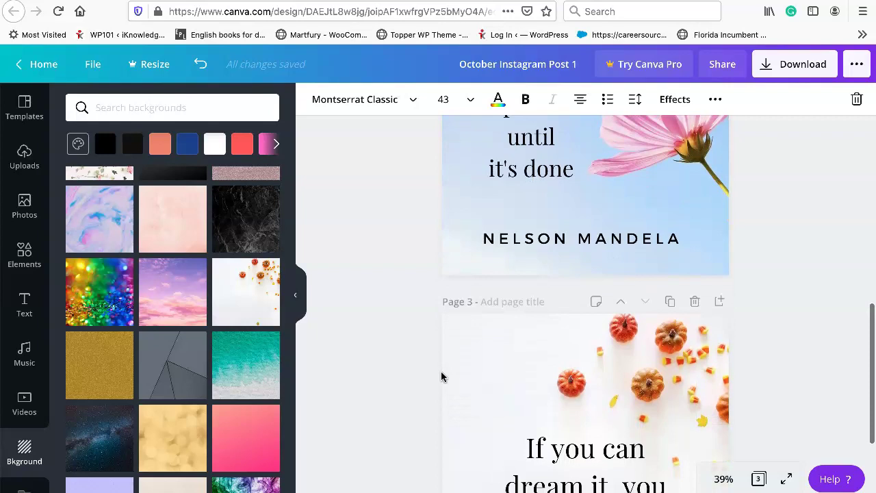
scroll(442, 376, "down", 4)
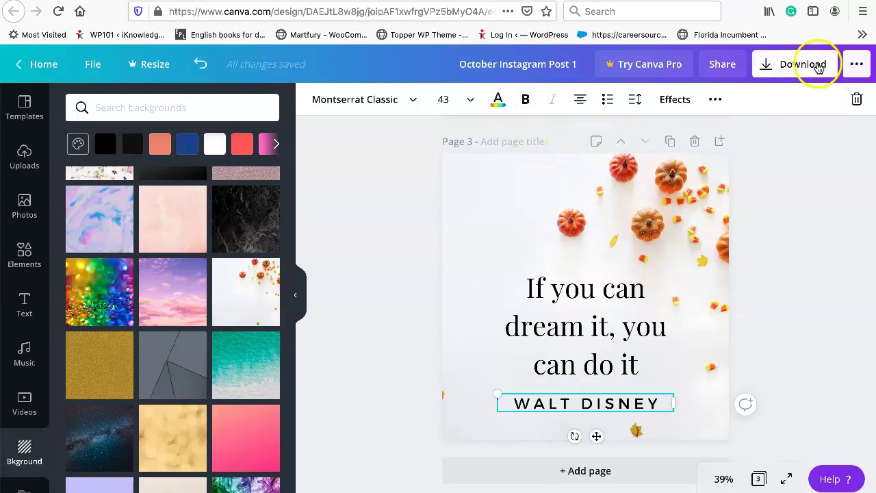
- Look through the Download, Share and more publishing options
left_click(818, 68)
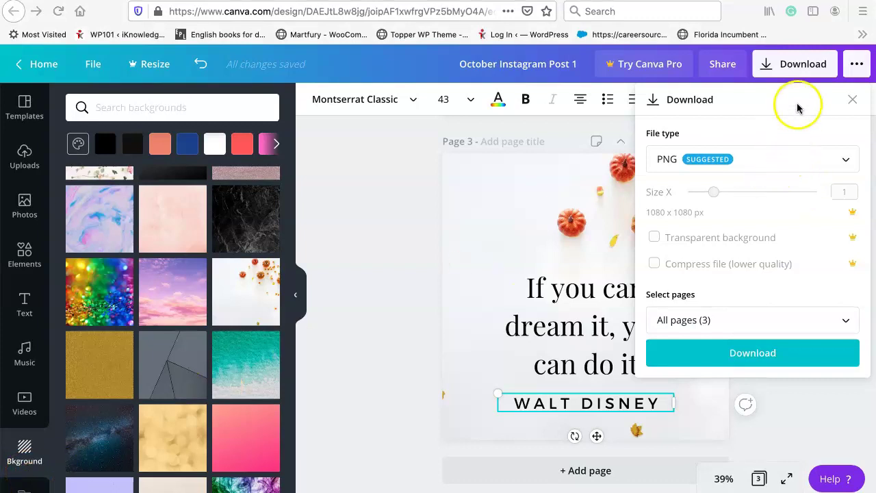
left_click(723, 66)
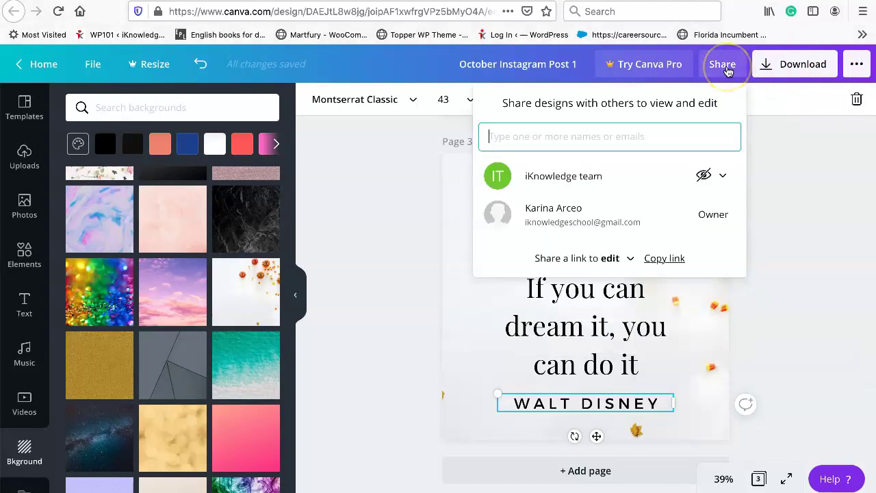
left_click(858, 65)
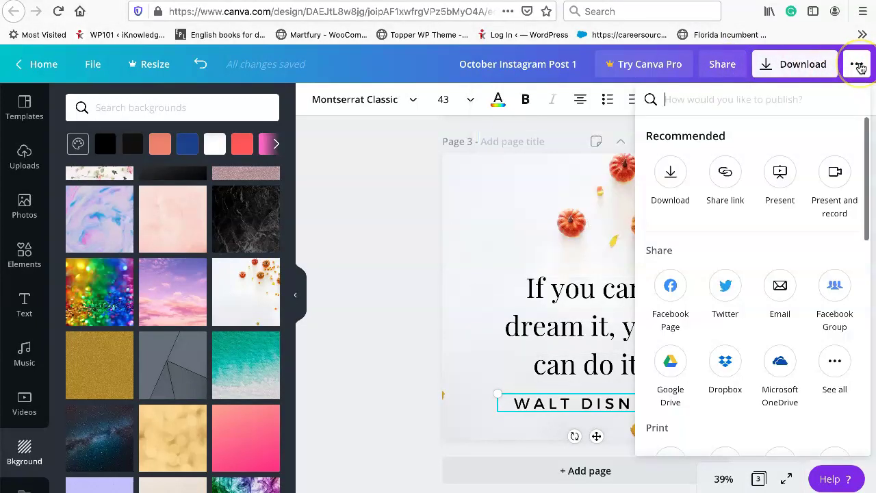
scroll(807, 154, "down", 4)
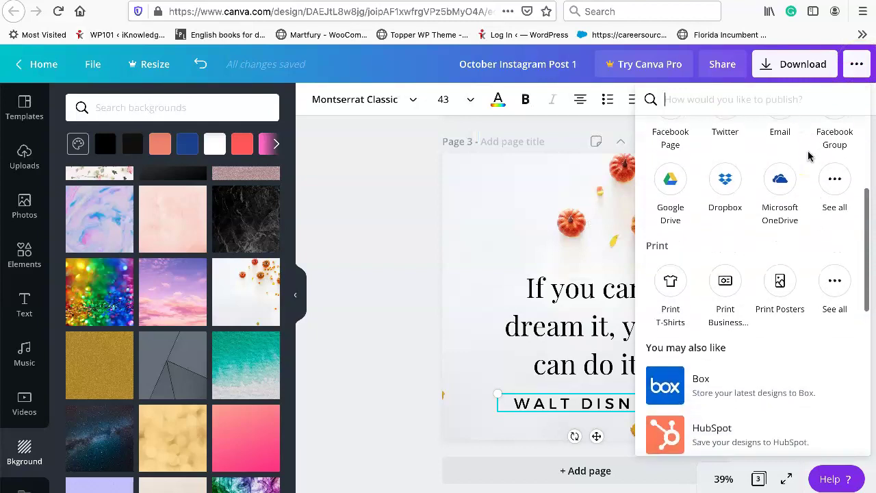
scroll(786, 156, "up", 5)
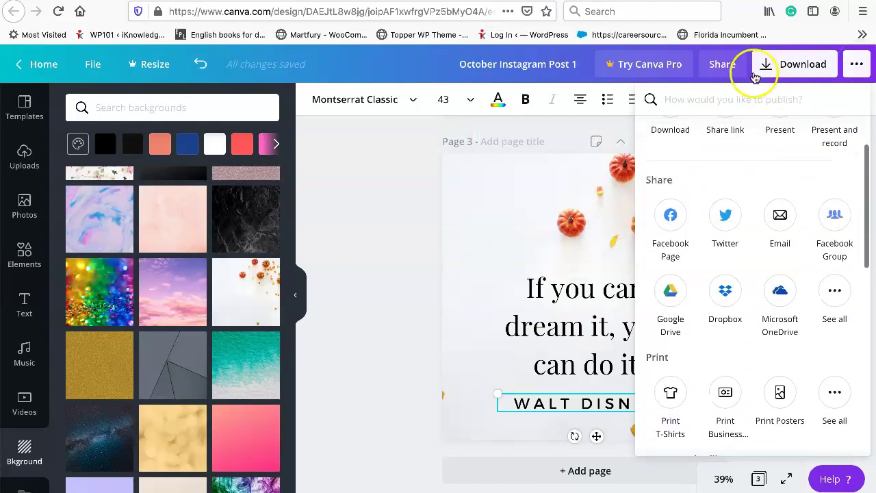
- Download only Page 1 as a PNG, October Instagram Post 1.png
left_click(774, 68)
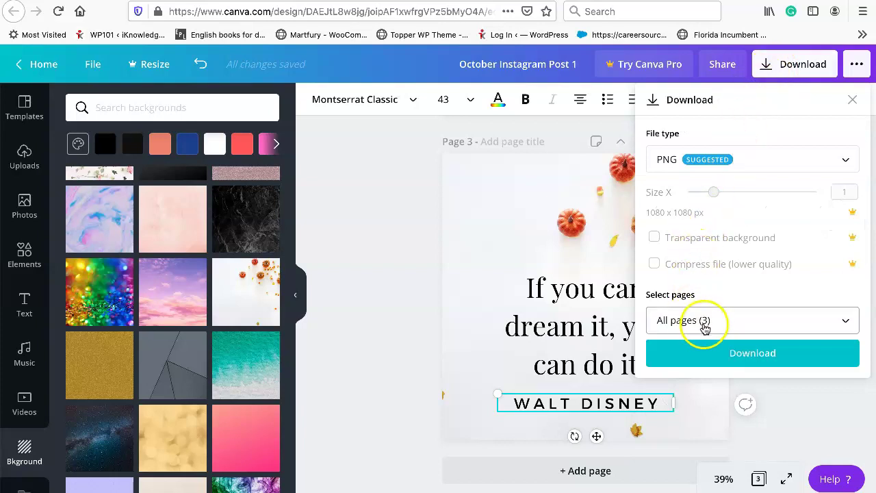
left_click(700, 327)
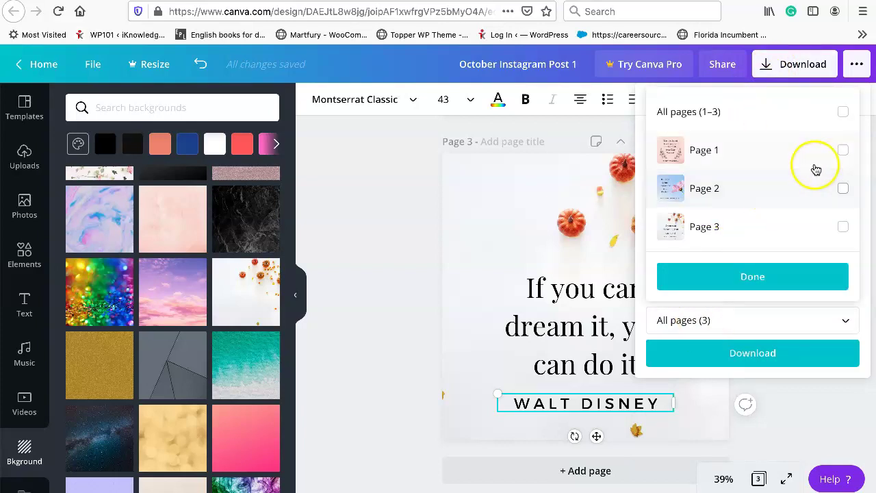
left_click(842, 152)
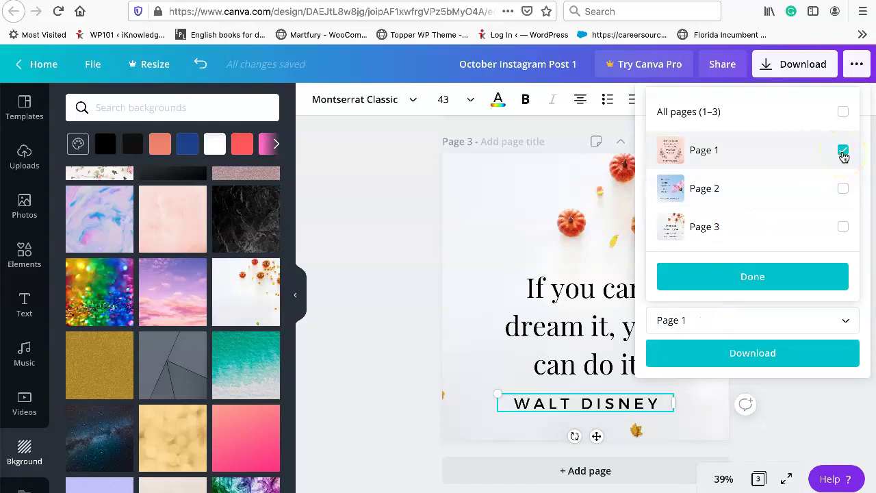
left_click(687, 291)
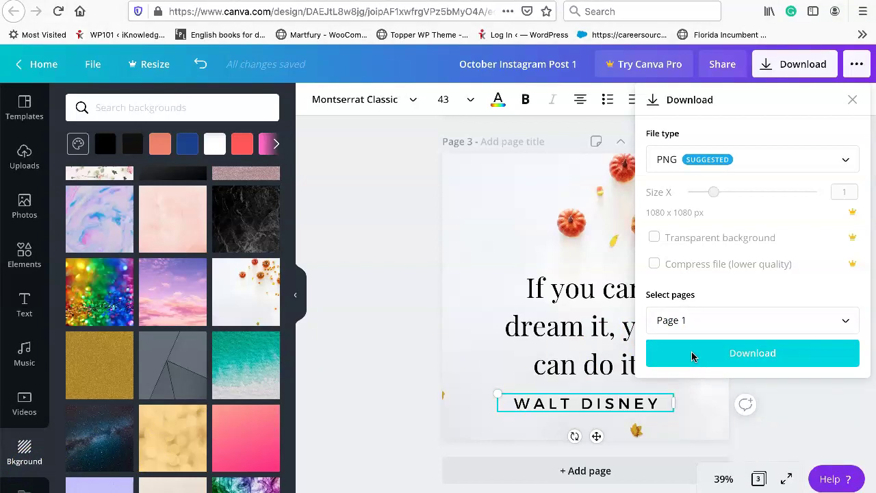
left_click(692, 356)
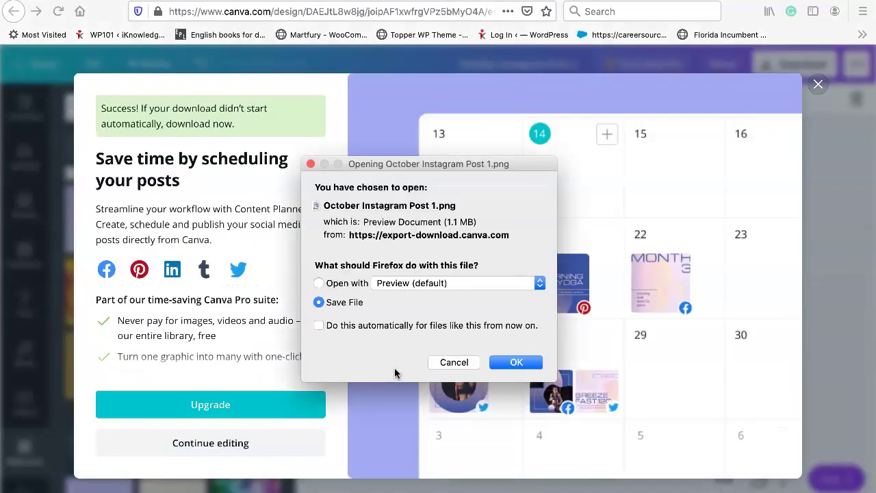
- Save the Page 1 PNG to disk and dismiss the download success window
left_click(370, 305)
left_click(501, 368)
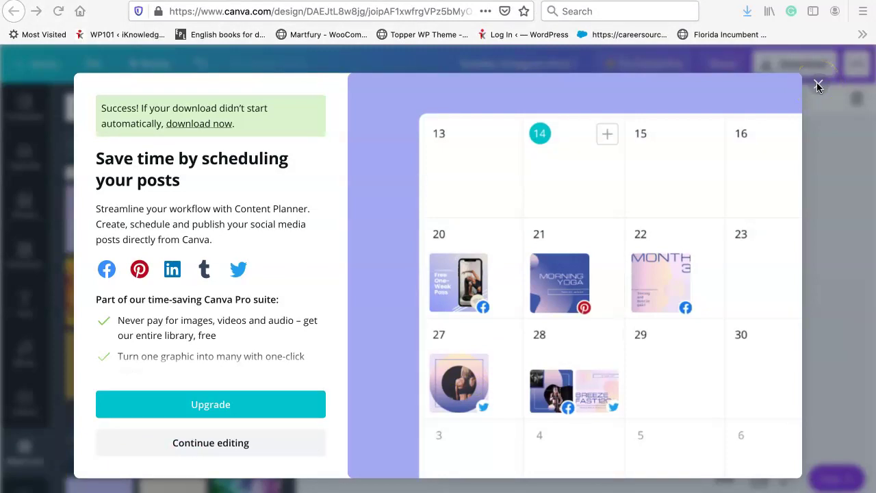
left_click(818, 88)
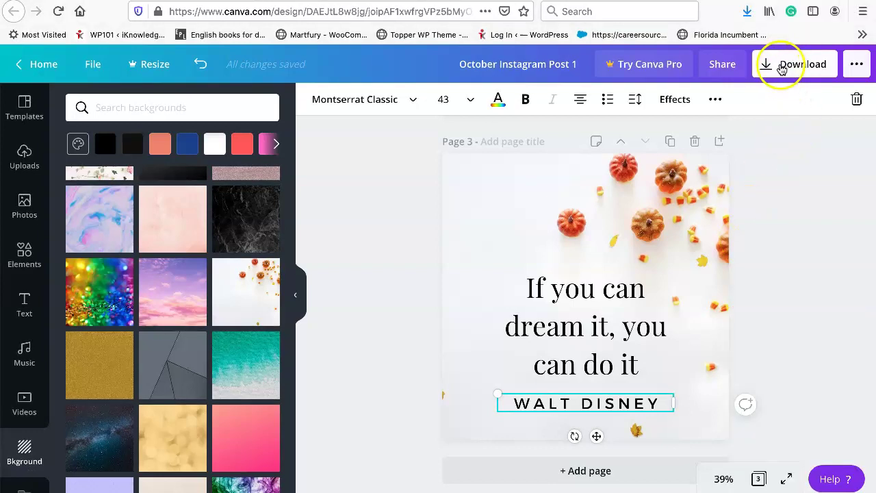
- Download only Page 2 as a PNG
left_click(781, 70)
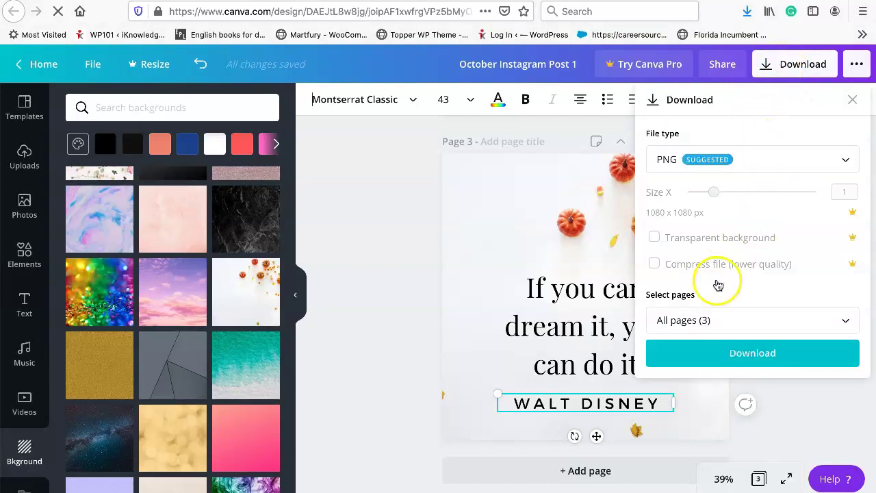
left_click(703, 320)
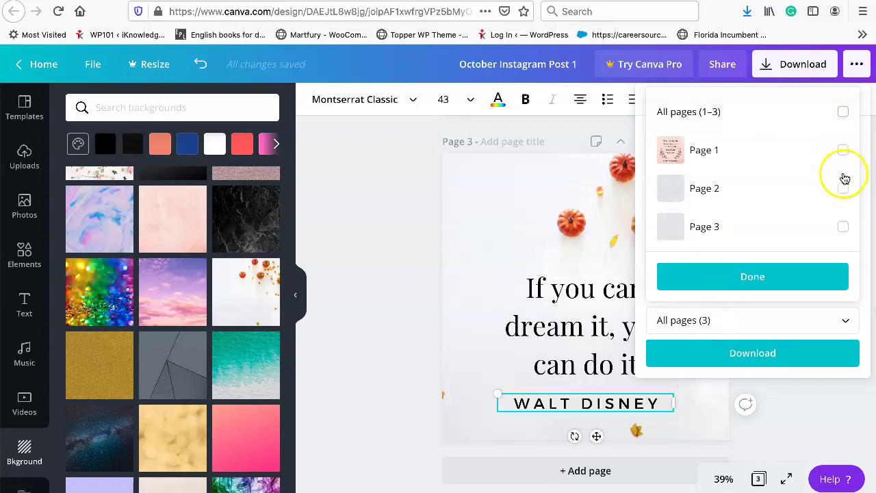
left_click(843, 188)
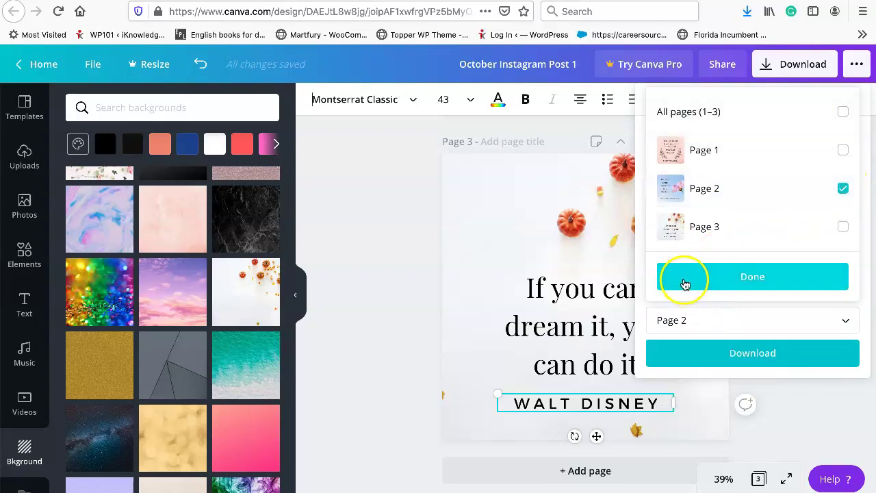
left_click(684, 283)
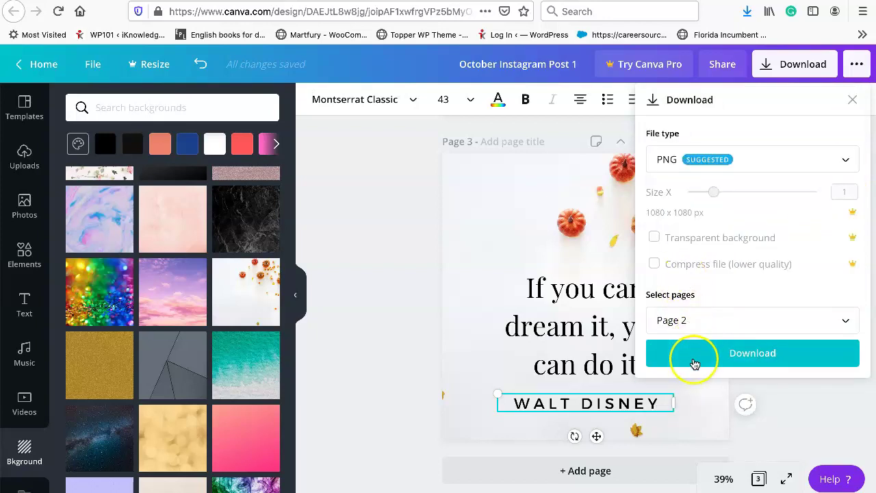
left_click(695, 362)
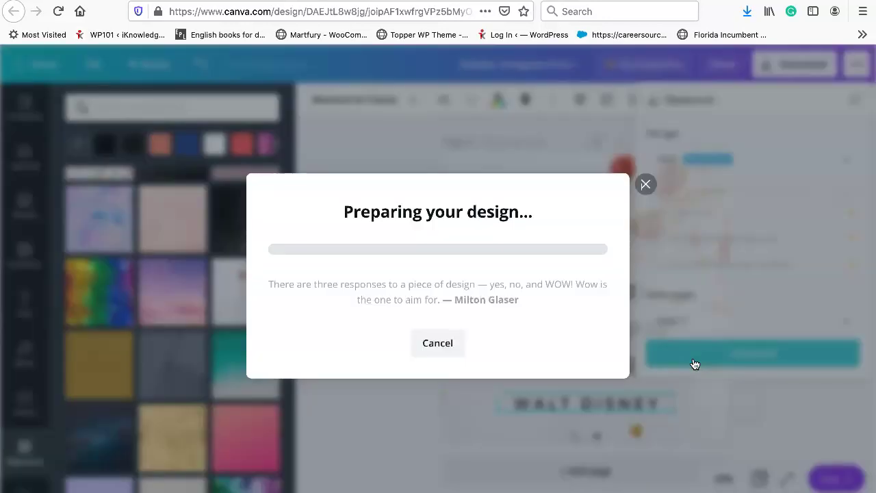